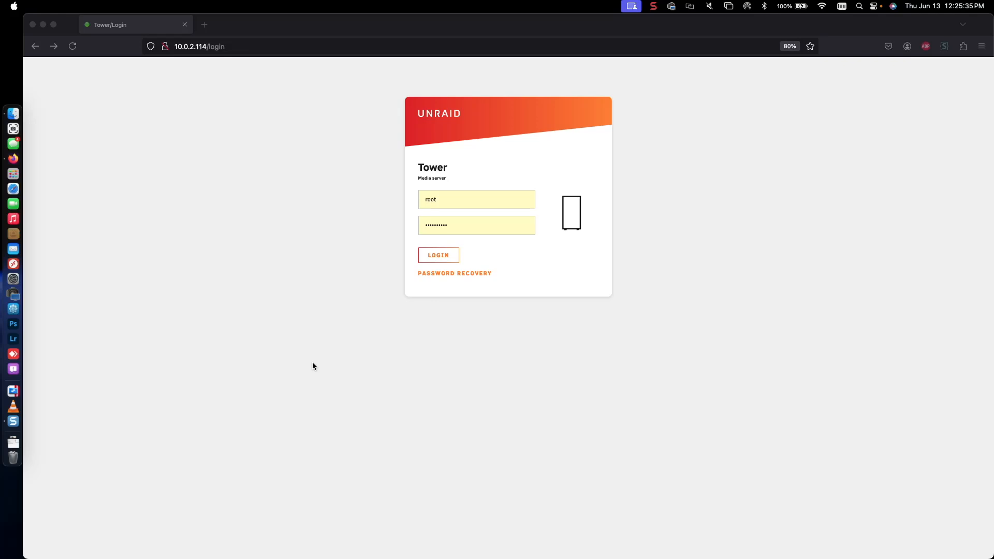
Step: Log in to the Tower server as root with the prefilled credentials
{"action": "left_click", "coordinate": [312, 363]}
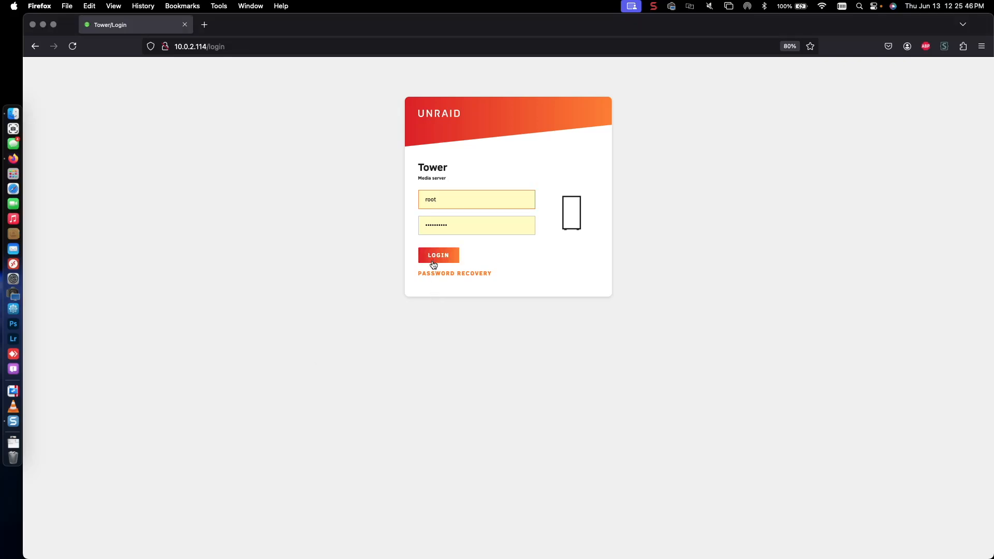
{"action": "left_click", "coordinate": [433, 257]}
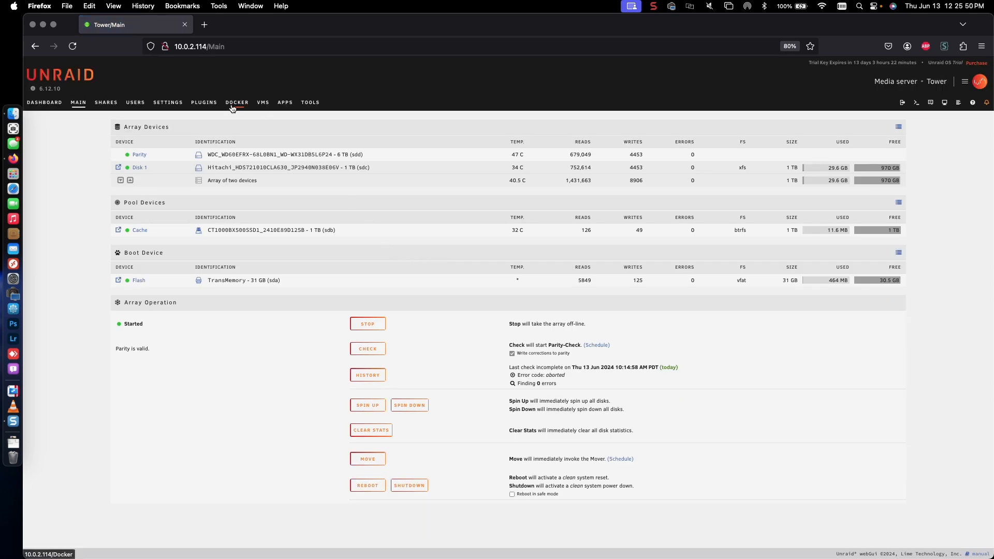
Step: Search the Apps catalogue for 'radarr' and start installing binhex-radarr
{"action": "left_click", "coordinate": [282, 107]}
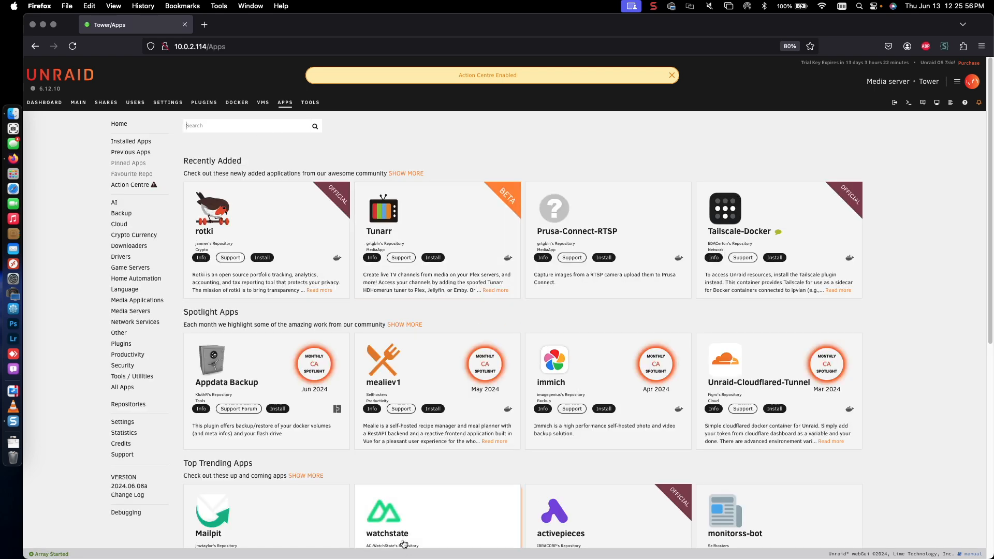
{"action": "type", "text": "radarr"}
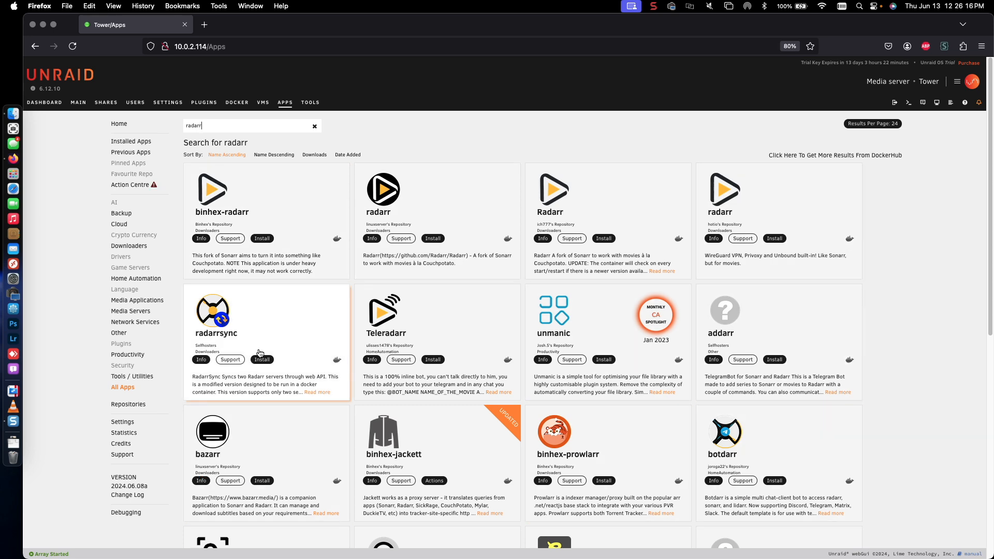
{"action": "left_click", "coordinate": [257, 240]}
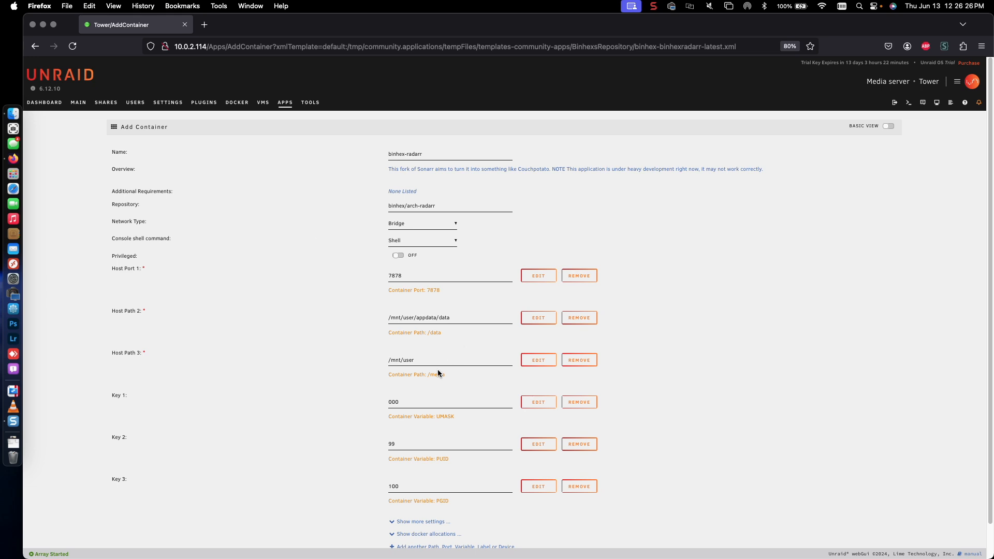
Step: Point Host Path 2 (/data) to /mnt/cache/downloads/ and empty the /media host path
{"action": "scroll", "coordinate": [361, 355], "scroll_direction": "down", "scroll_amount": 2}
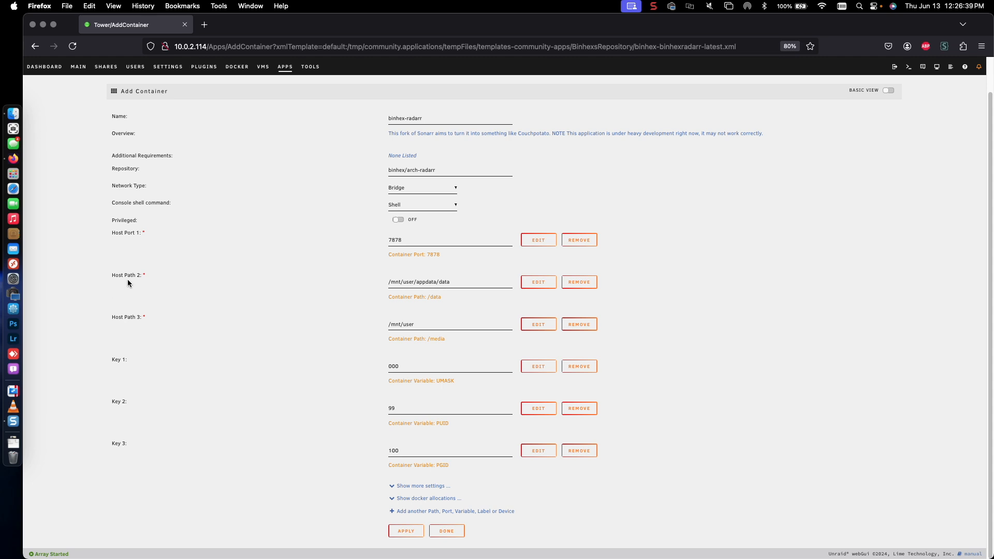
{"action": "left_click", "coordinate": [477, 284]}
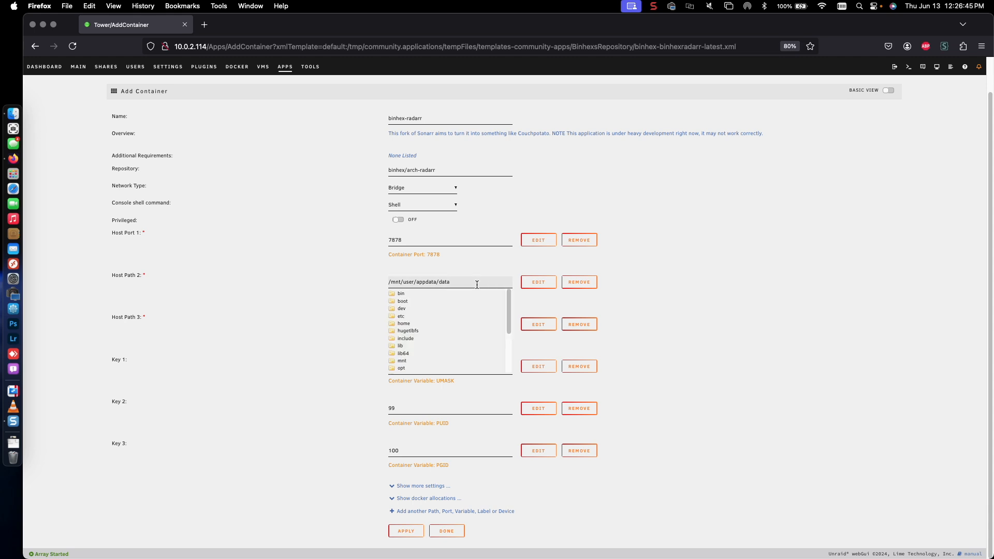
{"action": "scroll", "coordinate": [472, 321], "scroll_direction": "down", "scroll_amount": 3}
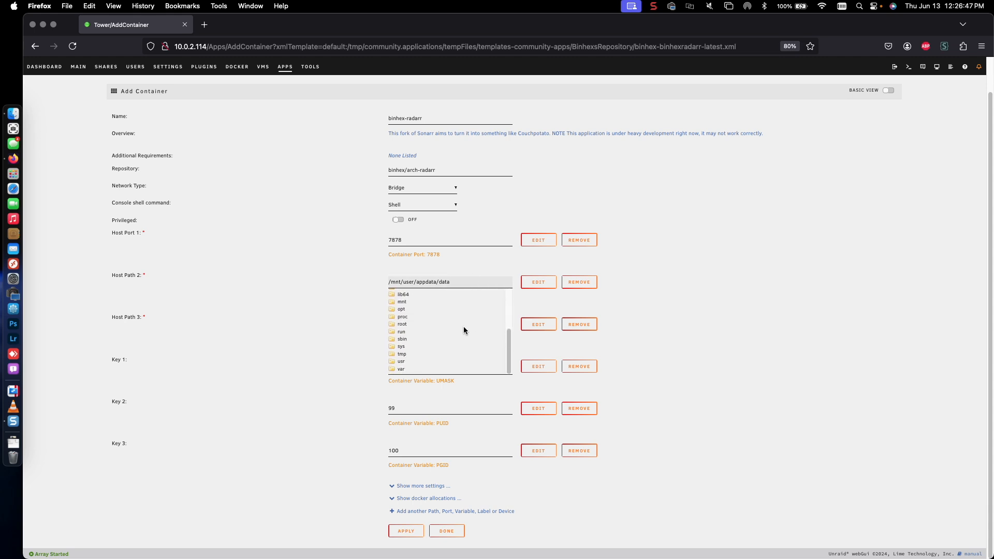
{"action": "left_click_drag", "start_coordinate": [450, 282], "coordinate": [417, 284]}
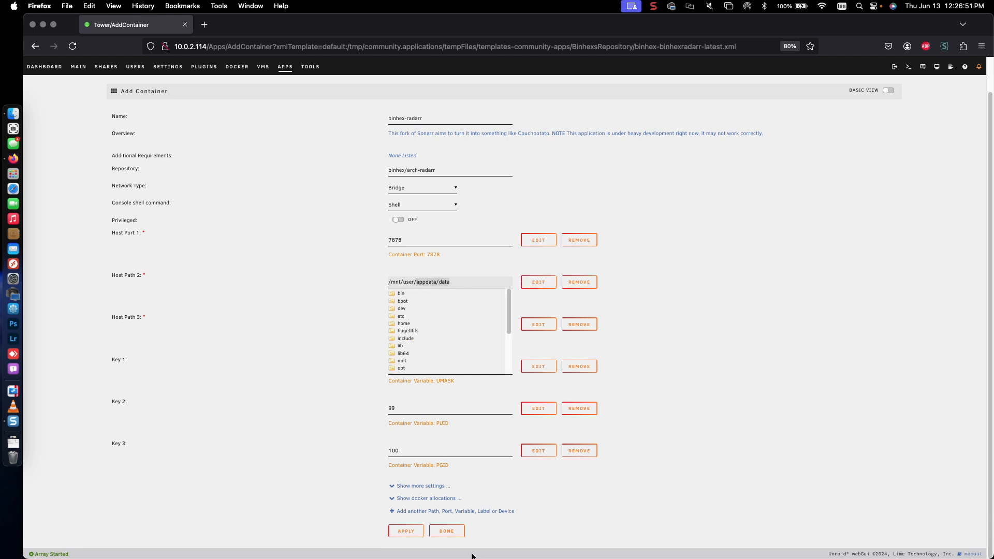
{"action": "key", "text": "BackSpace"}
{"action": "key", "text": "BackSpace"}
{"action": "key", "text": "BackSpace"}
{"action": "key", "text": "BackSpace"}
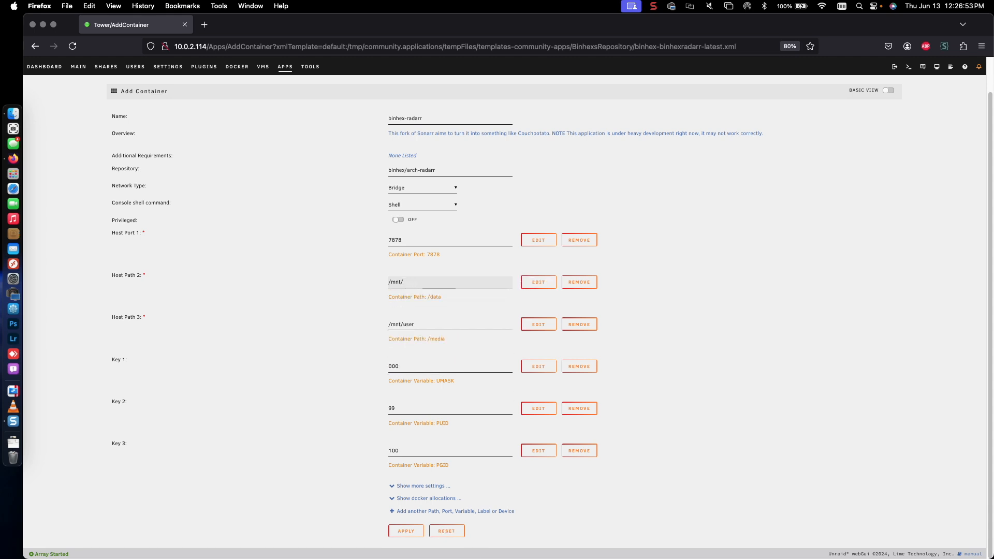
{"action": "left_click", "coordinate": [414, 282]}
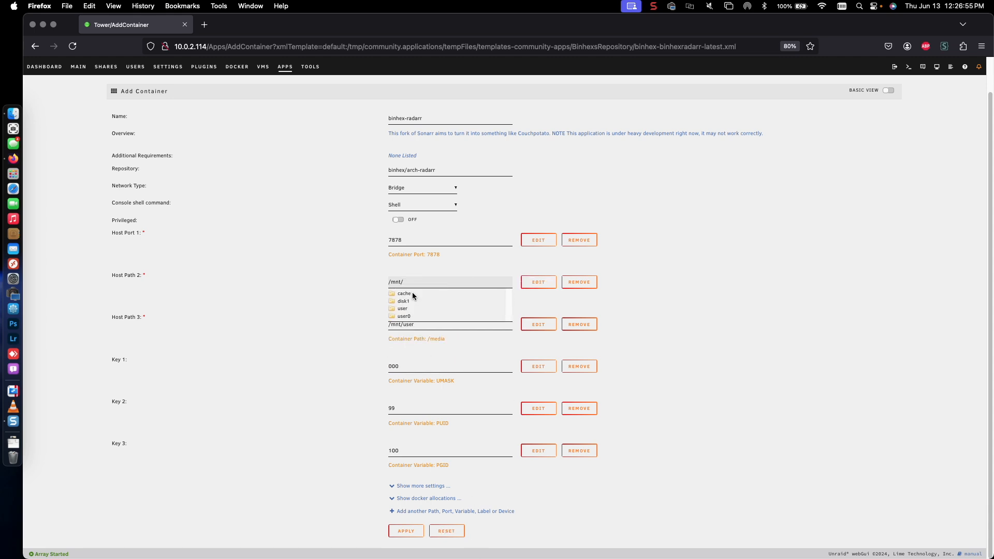
{"action": "left_click", "coordinate": [404, 293]}
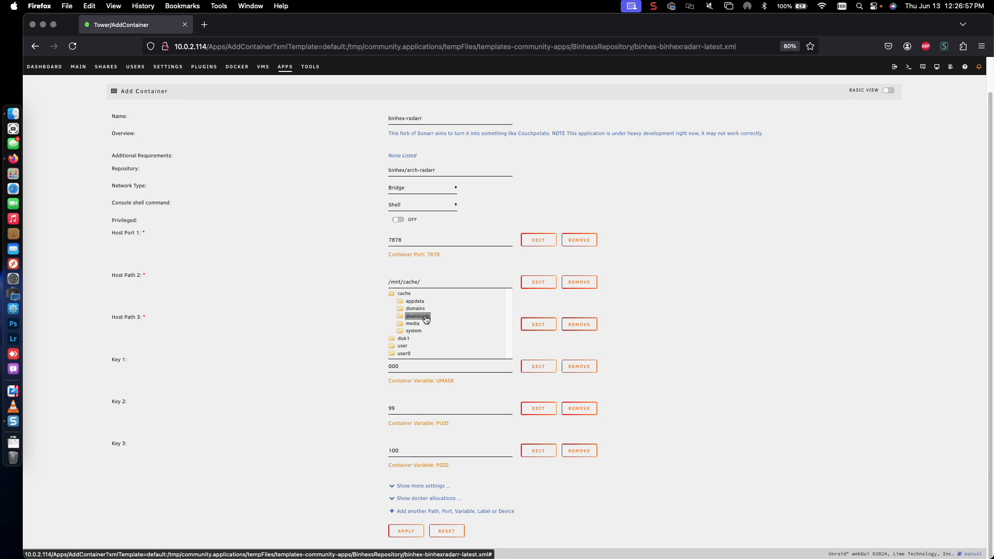
{"action": "left_click", "coordinate": [418, 317]}
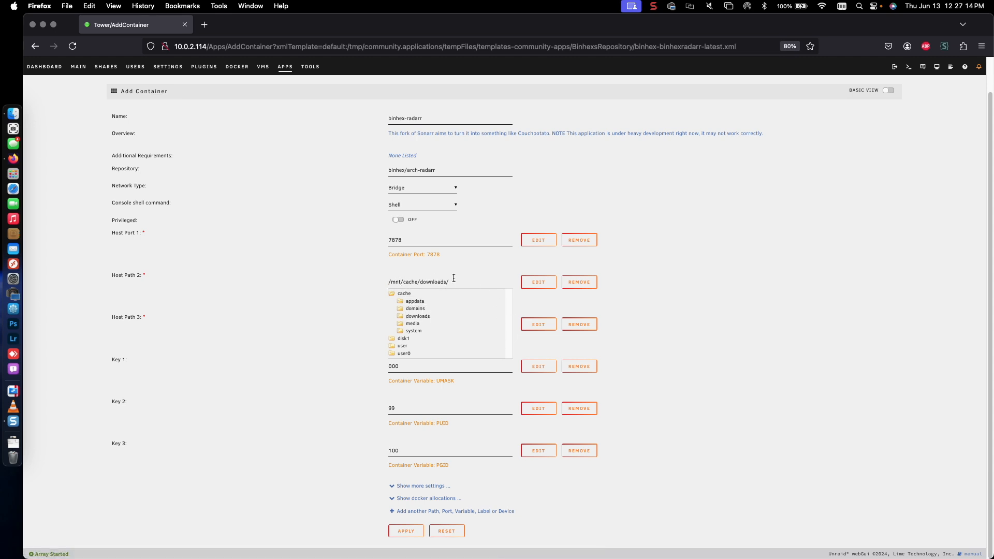
{"action": "left_click", "coordinate": [461, 280]}
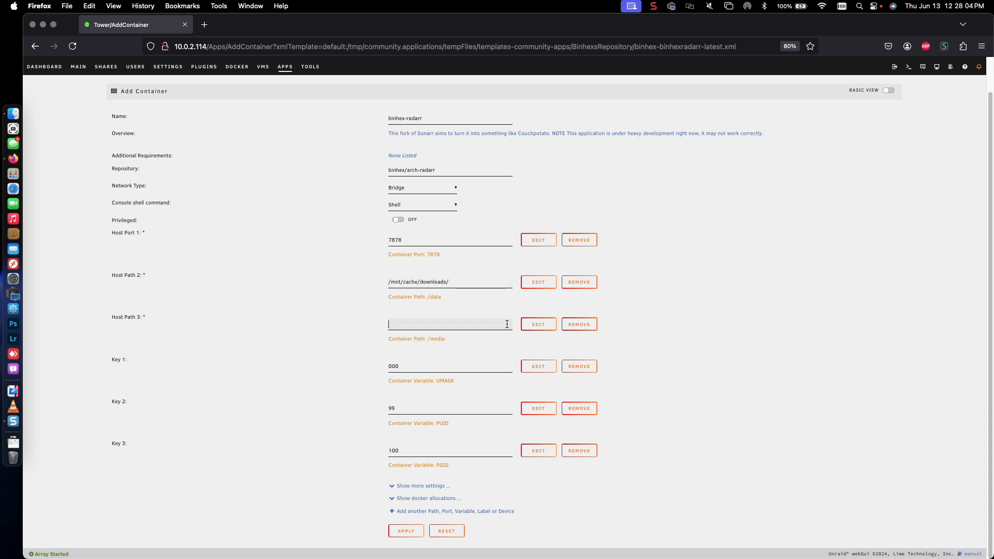
Step: Set Host Path 3 (/media) to /mnt/user/media/Movies/ and apply to create the container
{"action": "left_click", "coordinate": [477, 326]}
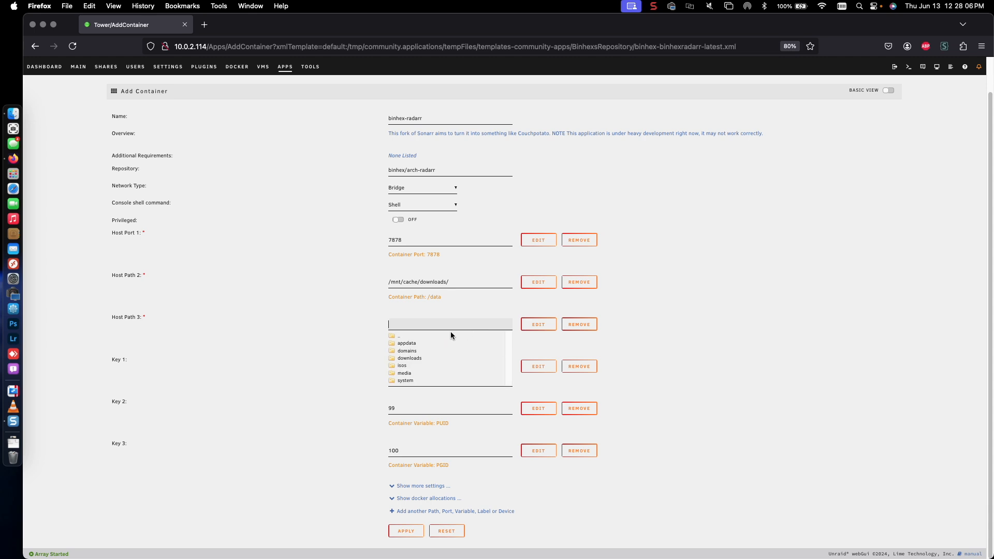
{"action": "type", "text": "/mnt"}
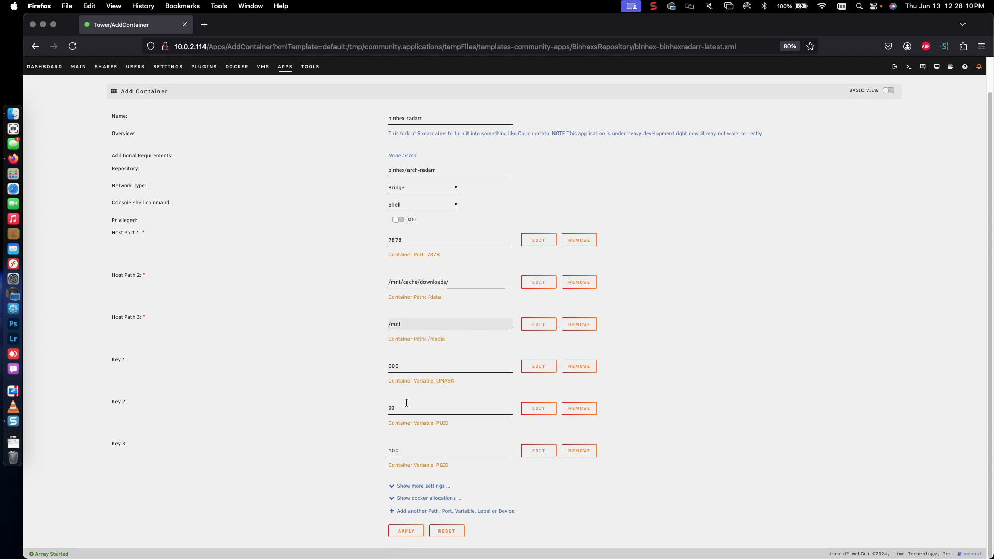
{"action": "left_click", "coordinate": [415, 326]}
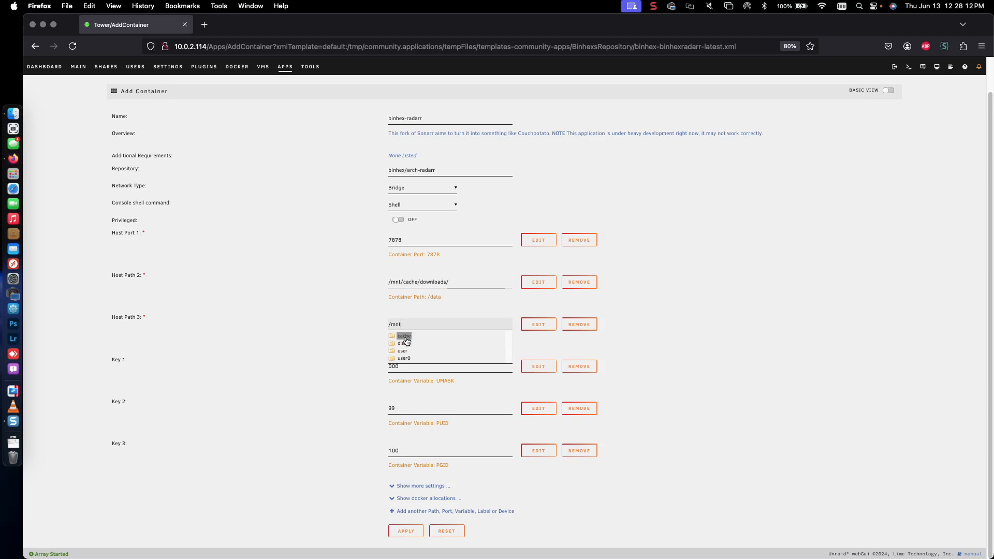
{"action": "left_click", "coordinate": [403, 351]}
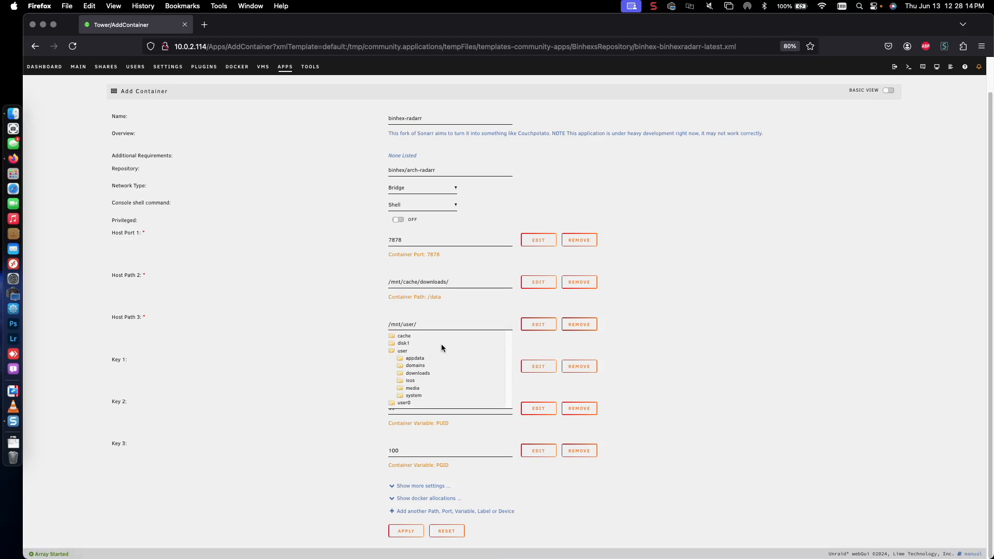
{"action": "left_click", "coordinate": [412, 388]}
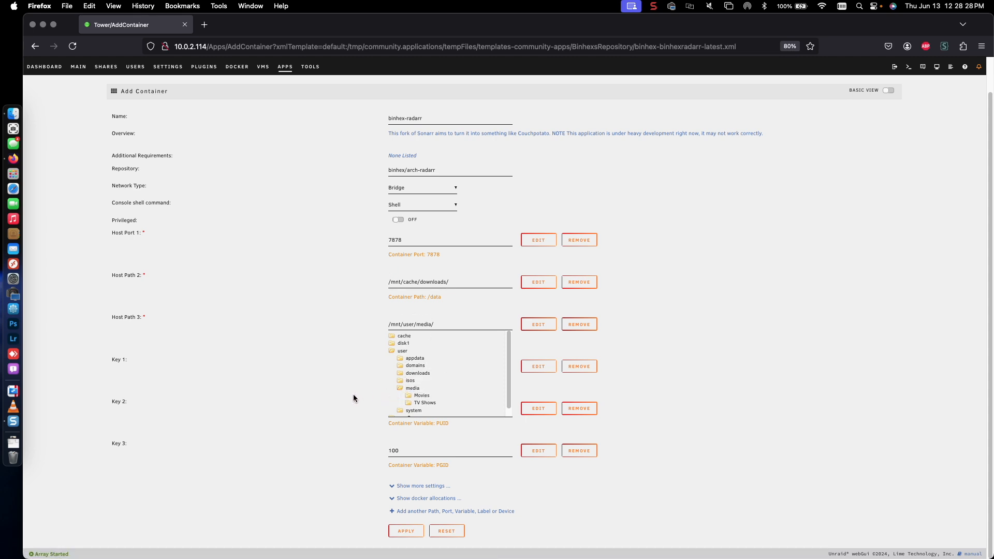
{"action": "left_click", "coordinate": [416, 397]}
{"action": "left_click", "coordinate": [311, 378]}
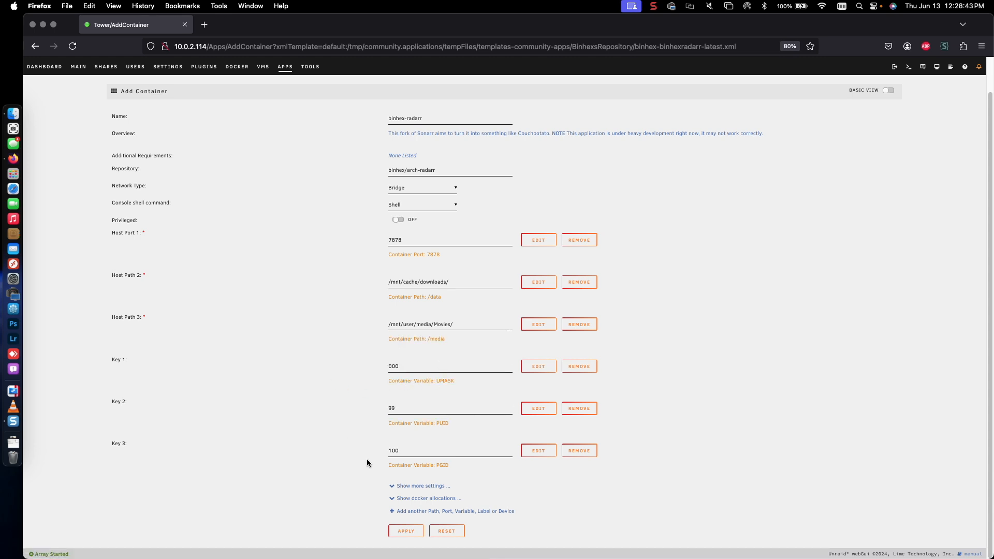
{"action": "left_click", "coordinate": [399, 535]}
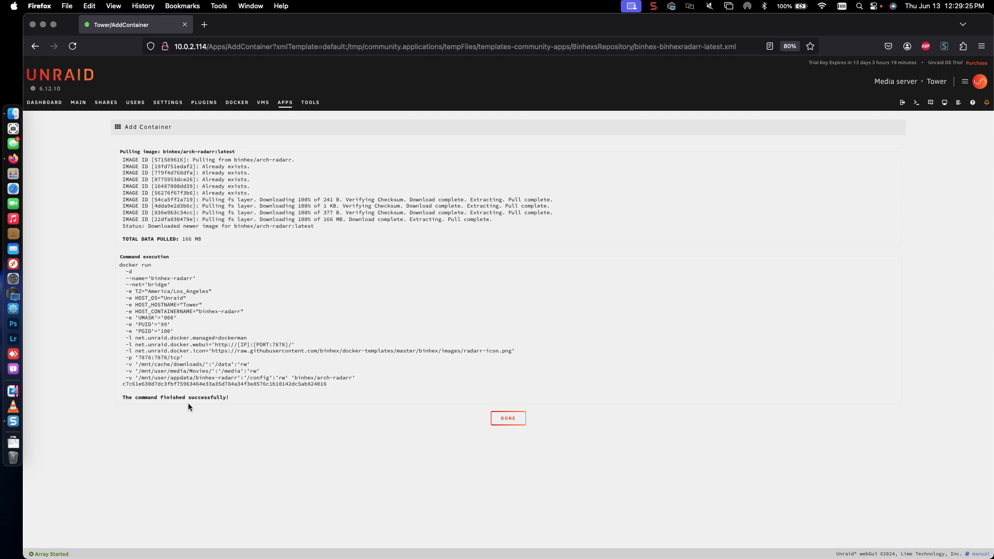
Step: Close the docker run output and confirm binhex-radarr is started in the Docker list
{"action": "left_click", "coordinate": [514, 418]}
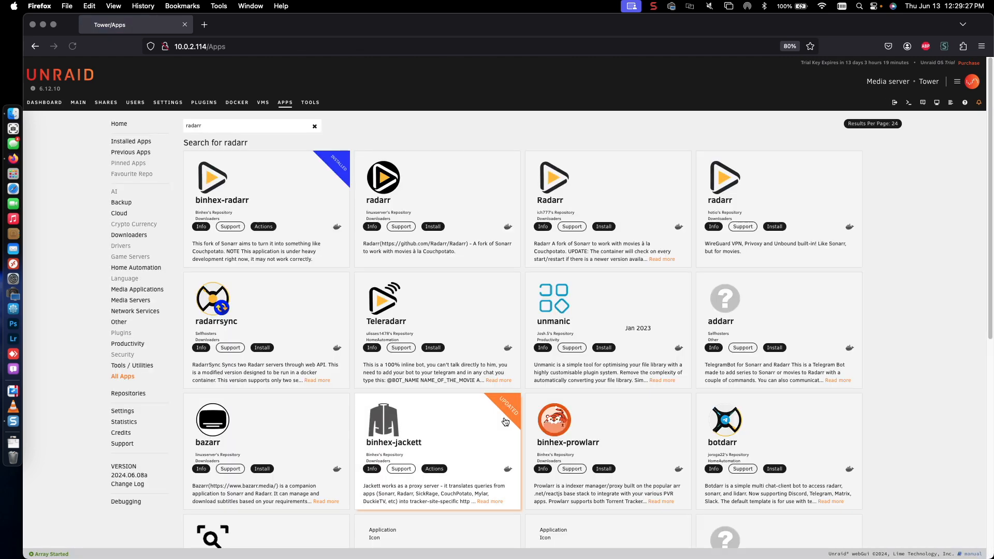
{"action": "left_click", "coordinate": [235, 103]}
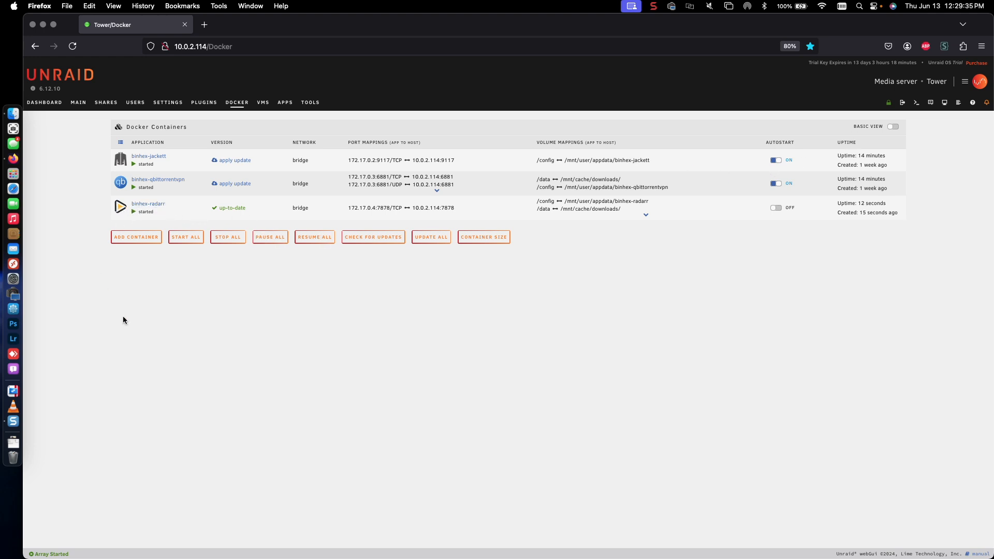
Step: Launch the binhex-radarr WebUI on port 7878 from its container menu
{"action": "left_click", "coordinate": [122, 212]}
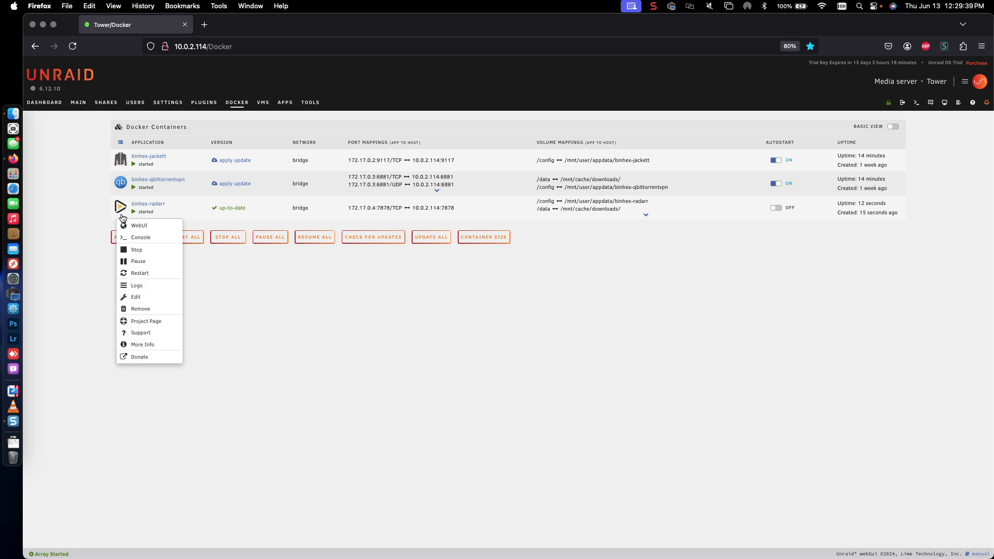
{"action": "left_click", "coordinate": [125, 226]}
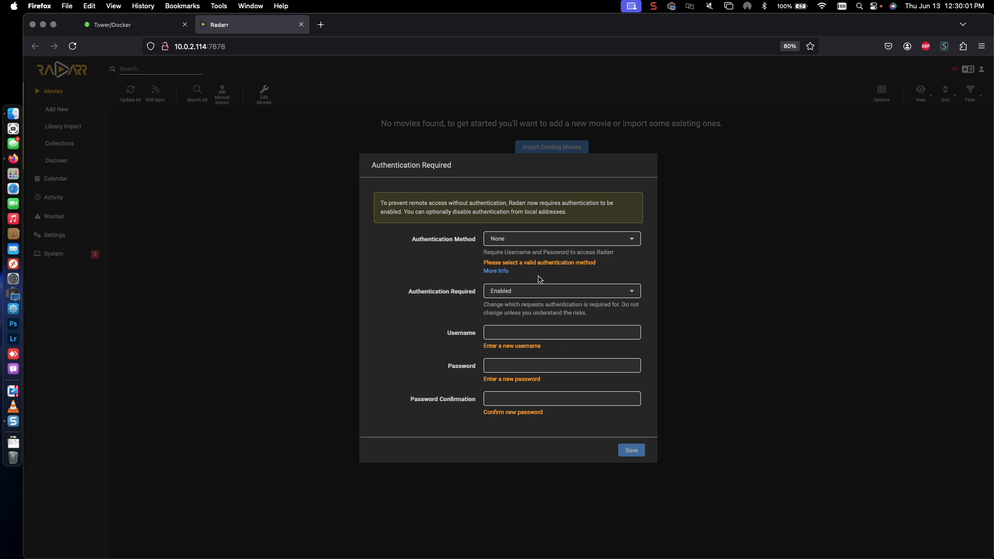
Step: Set Radarr authentication to Forms login with authentication required set to Enabled
{"action": "left_click", "coordinate": [525, 242]}
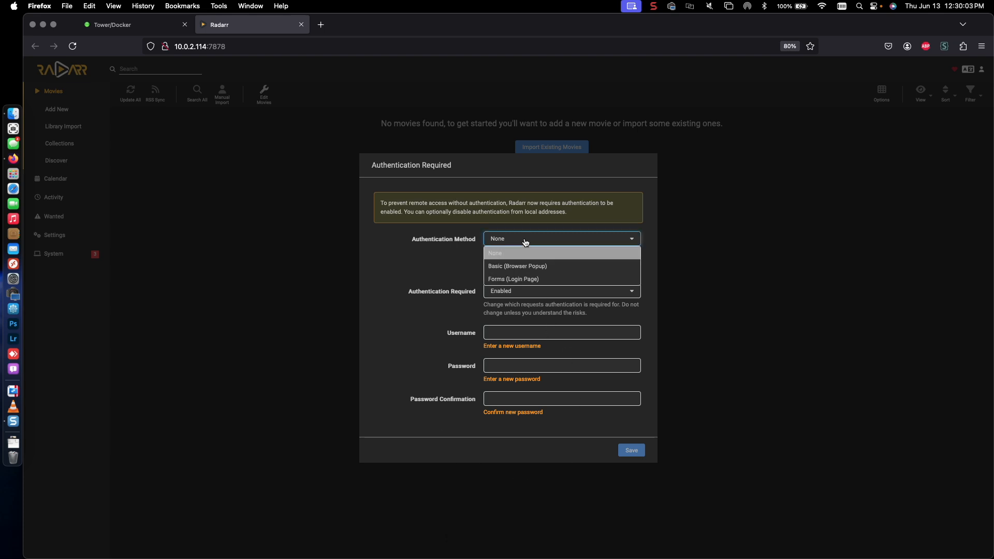
{"action": "left_click", "coordinate": [512, 267]}
{"action": "left_click", "coordinate": [516, 247]}
{"action": "left_click", "coordinate": [517, 285]}
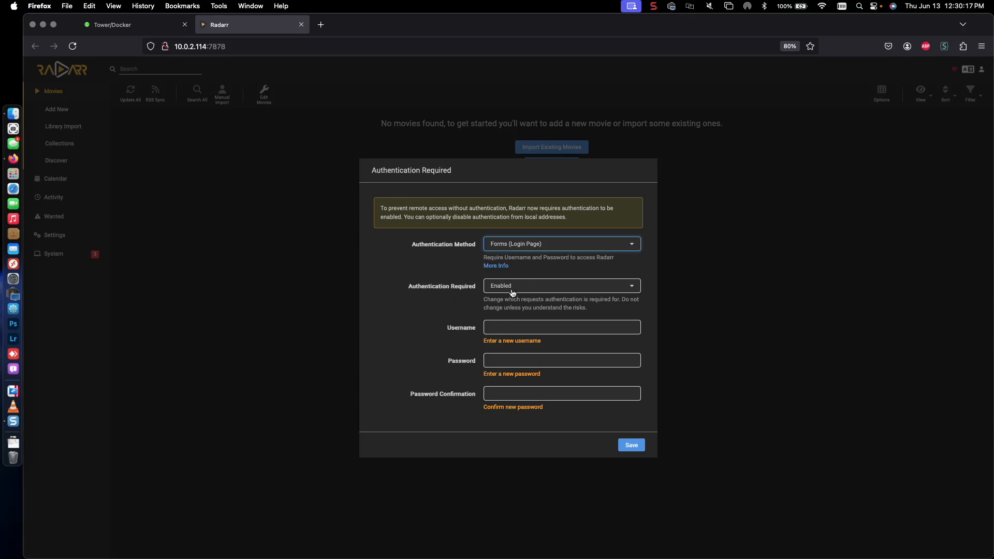
{"action": "left_click", "coordinate": [513, 288]}
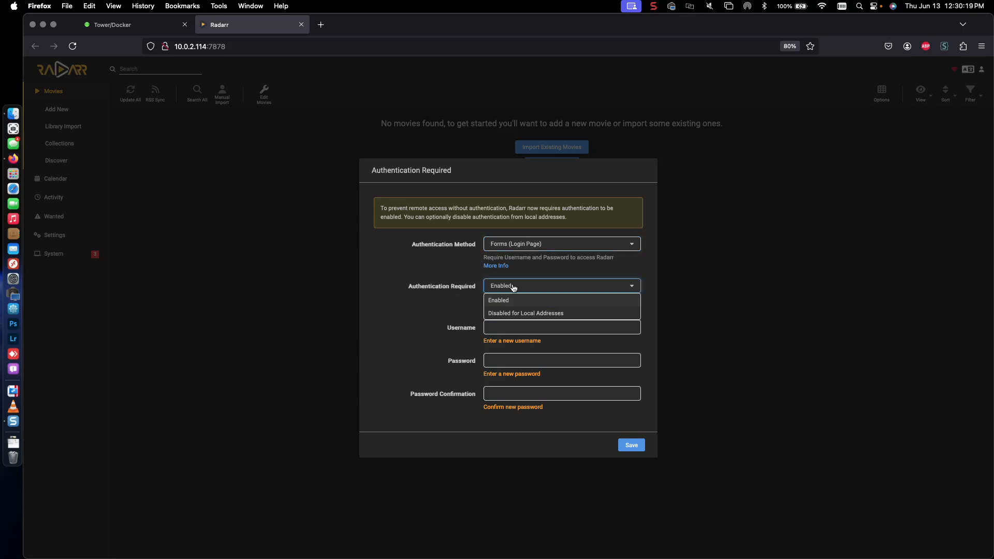
{"action": "left_click", "coordinate": [513, 288]}
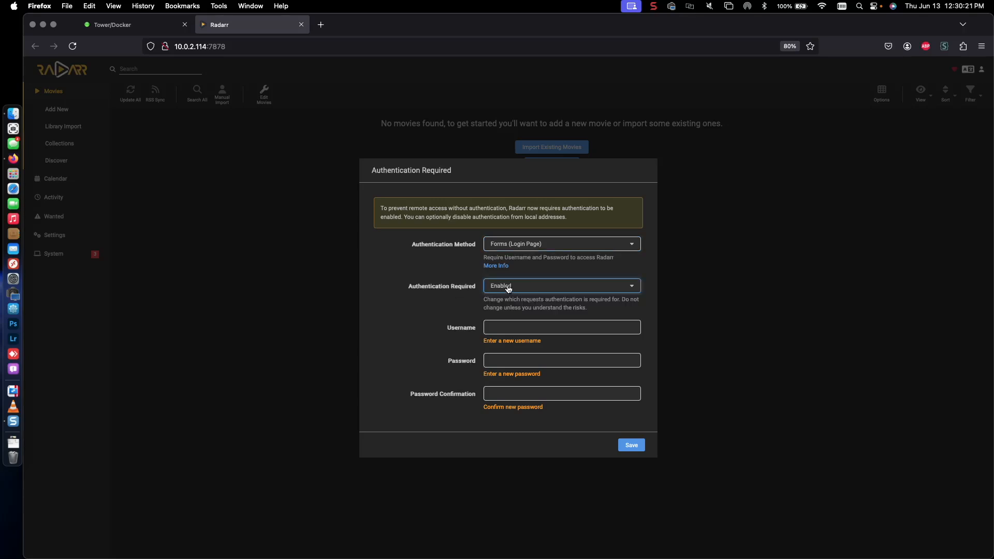
{"action": "left_click", "coordinate": [544, 293]}
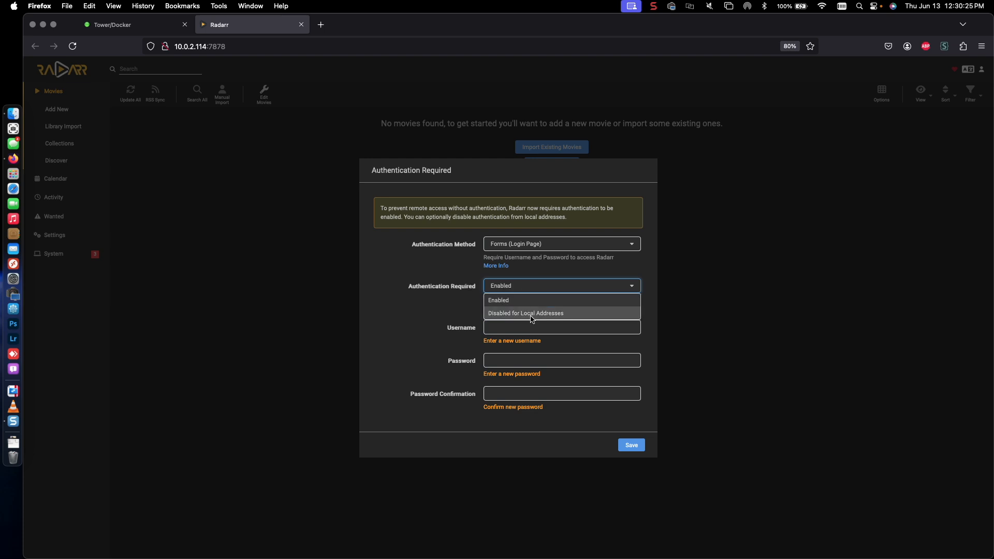
{"action": "left_click", "coordinate": [470, 309]}
Step: Enter a username, password and password confirmation, save, and let Firefox remember the login
{"action": "left_click", "coordinate": [500, 328]}
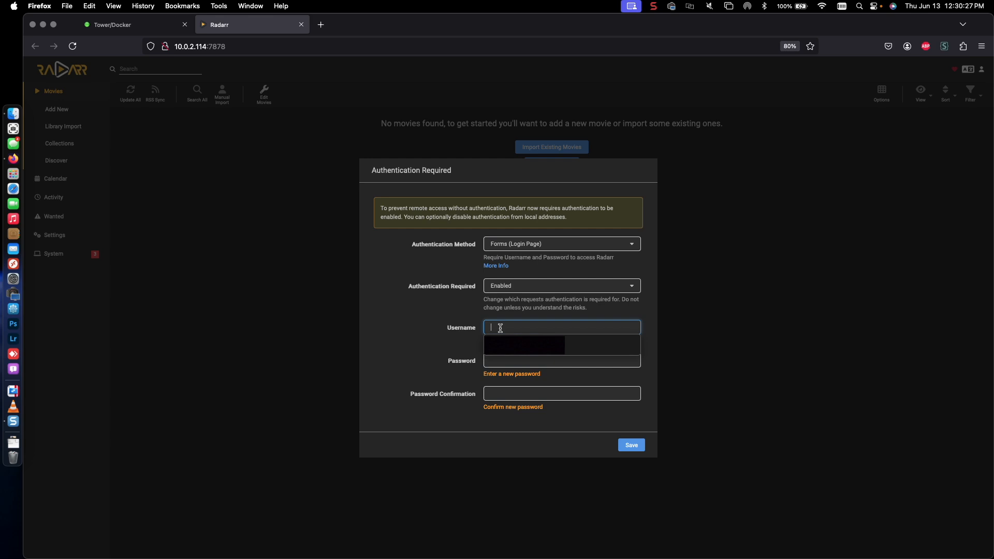
{"action": "left_click", "coordinate": [417, 308]}
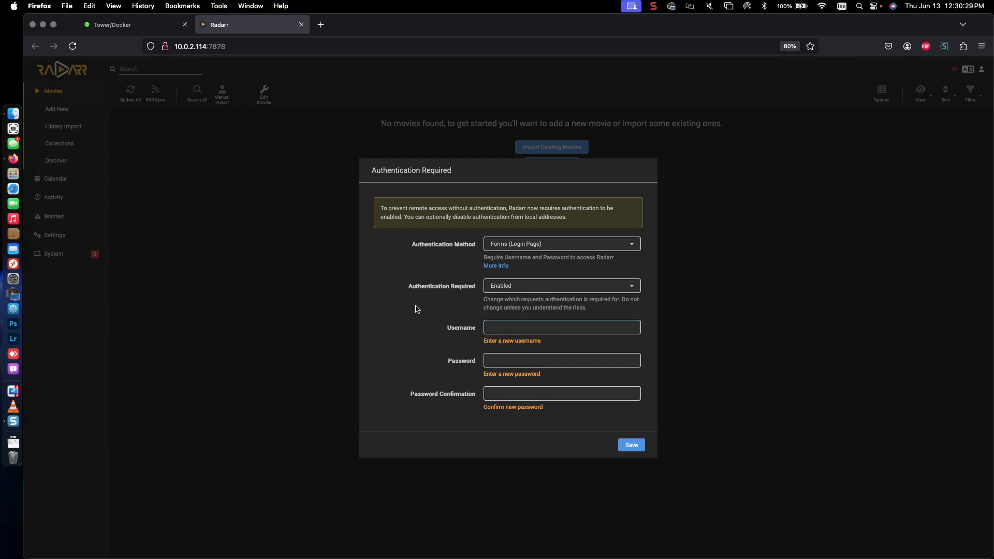
{"action": "left_click", "coordinate": [507, 331]}
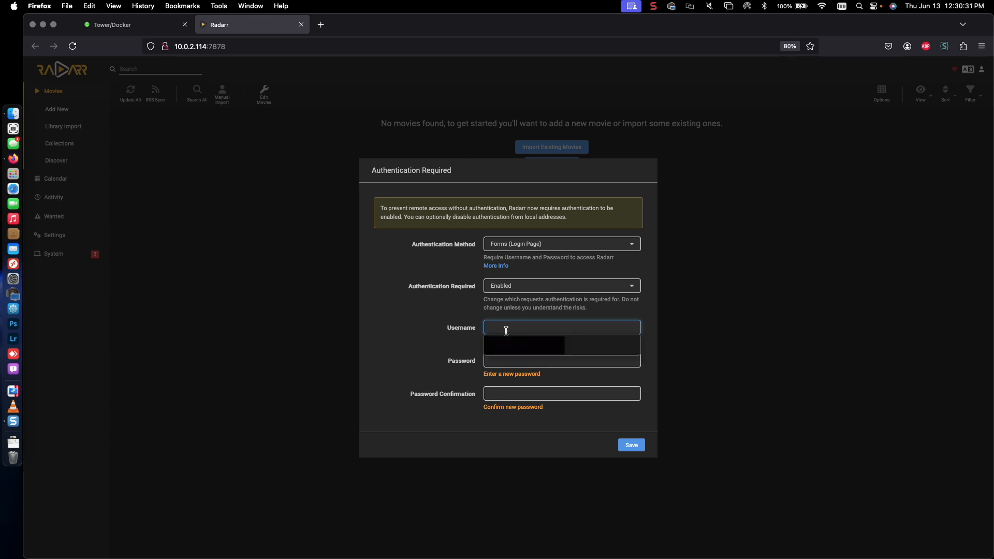
{"action": "left_click", "coordinate": [507, 327]}
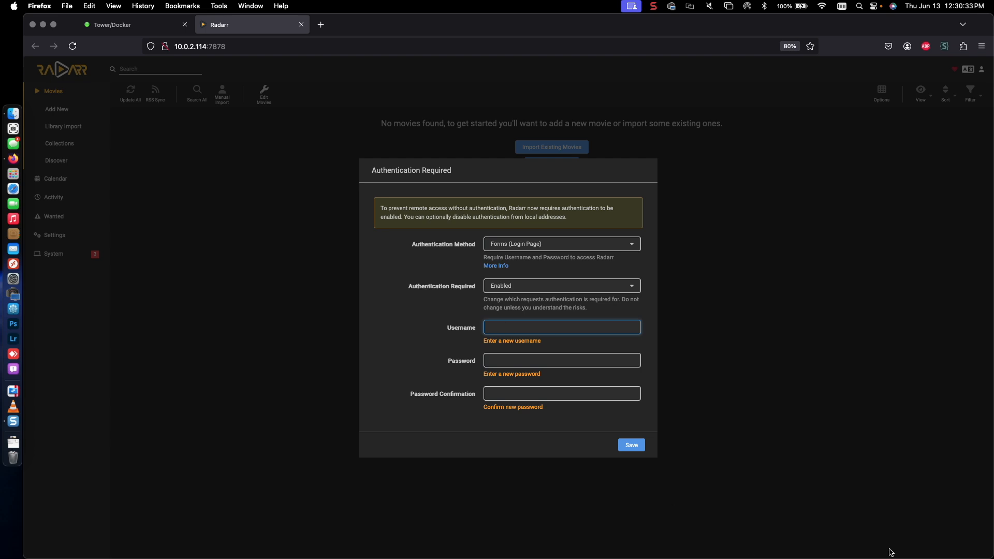
{"action": "type", "text": "admin"}
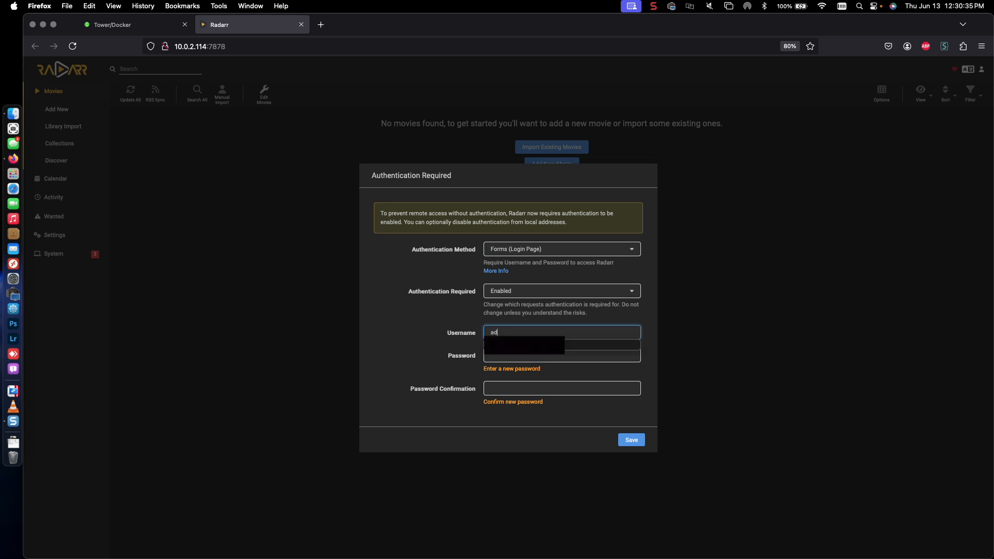
{"action": "key", "text": "Tab"}
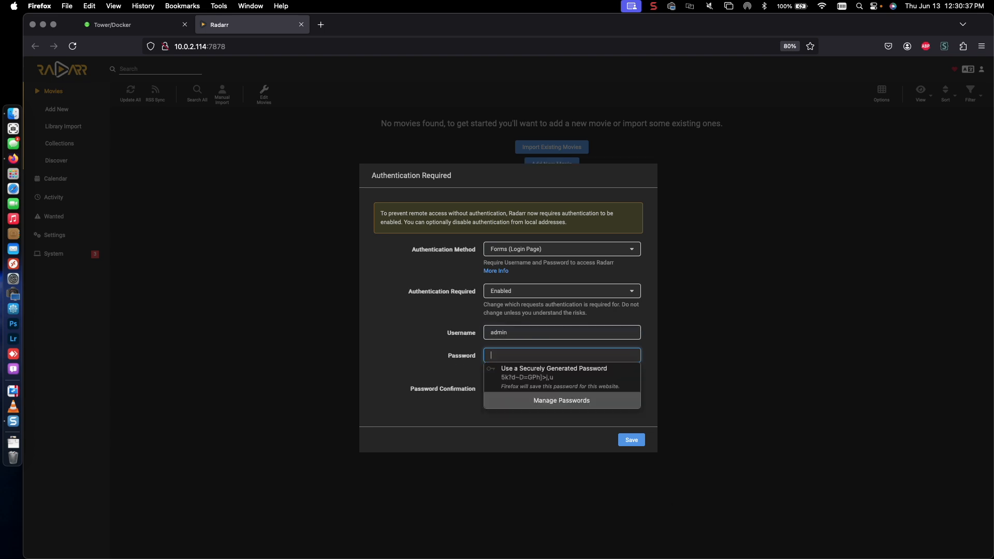
{"action": "type", "text": "a"}
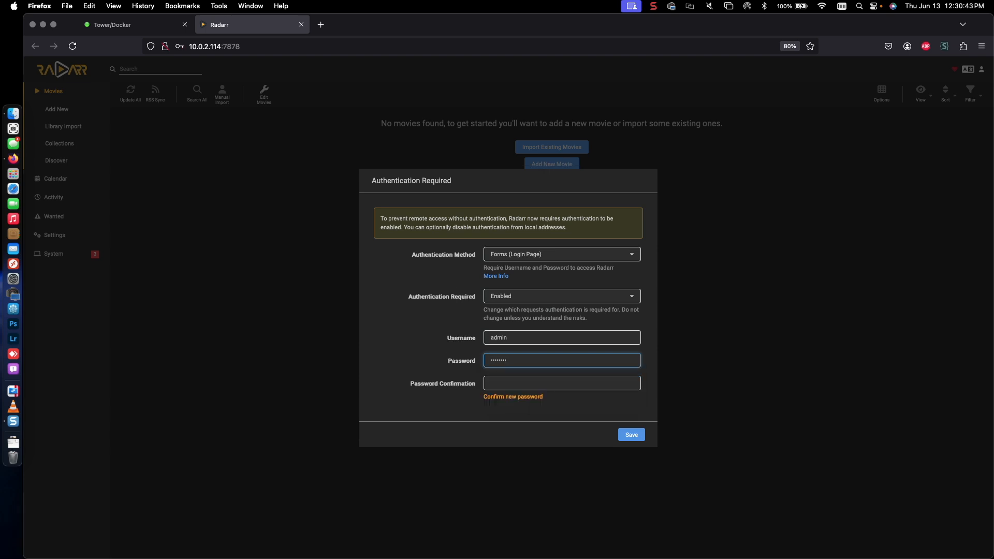
{"action": "key", "text": "Tab"}
{"action": "type", "text": "p"}
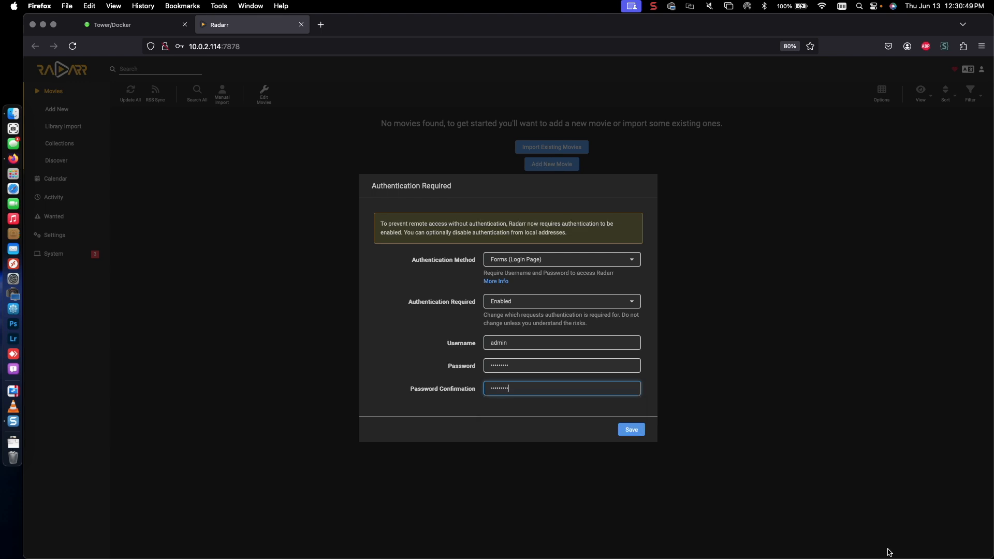
{"action": "left_click", "coordinate": [632, 430]}
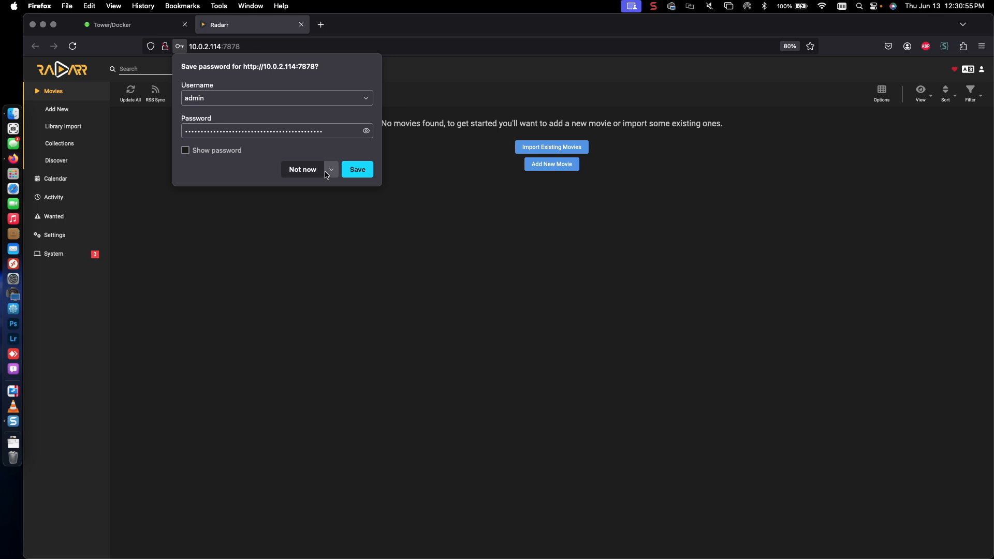
{"action": "left_click", "coordinate": [354, 176]}
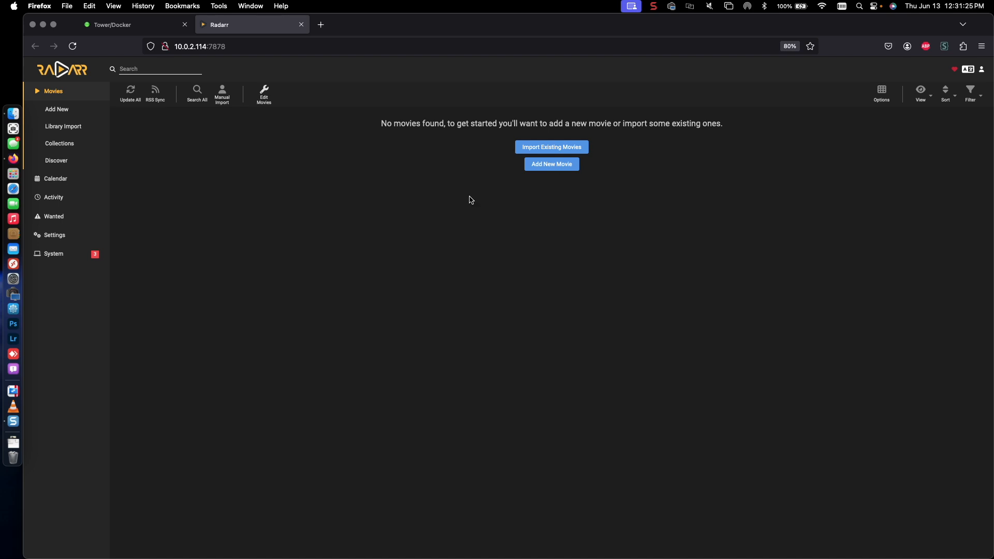
Step: Review the System Status health warnings, then go to Radarr's Settings overview
{"action": "left_click", "coordinate": [70, 257]}
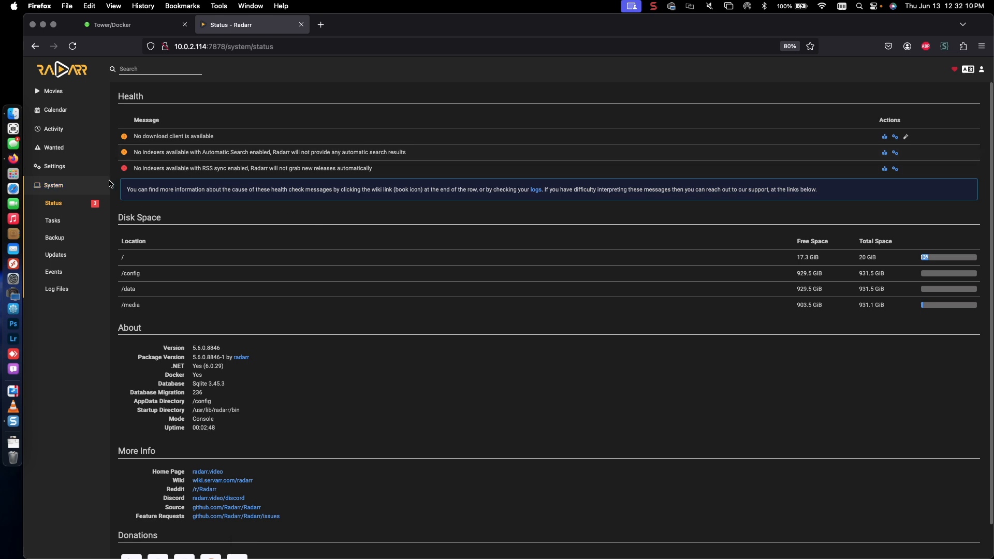
{"action": "left_click", "coordinate": [67, 173]}
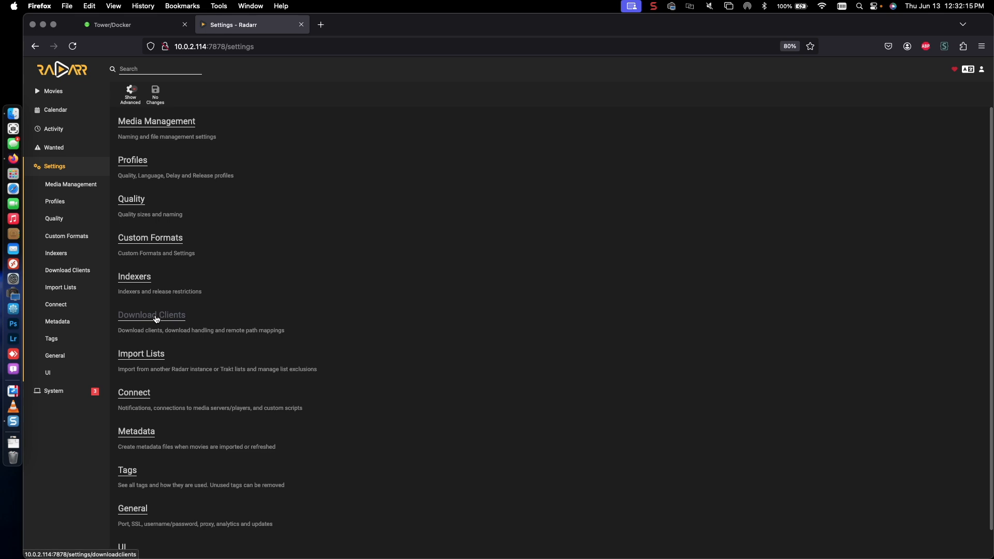
Step: Add a qBittorrent download client with host localhost and port 8080, then switch to Unraid's Docker page
{"action": "left_click", "coordinate": [157, 317]}
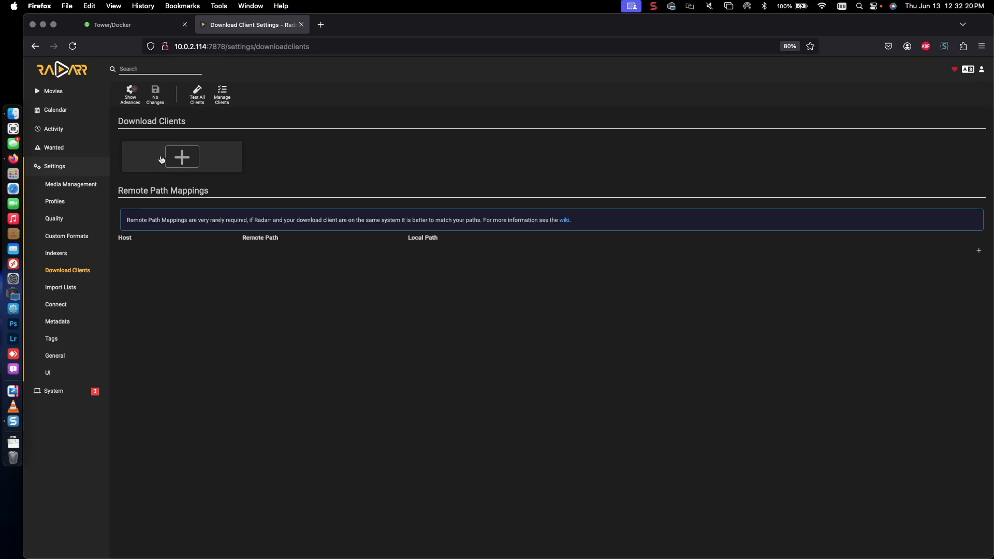
{"action": "left_click", "coordinate": [162, 160]}
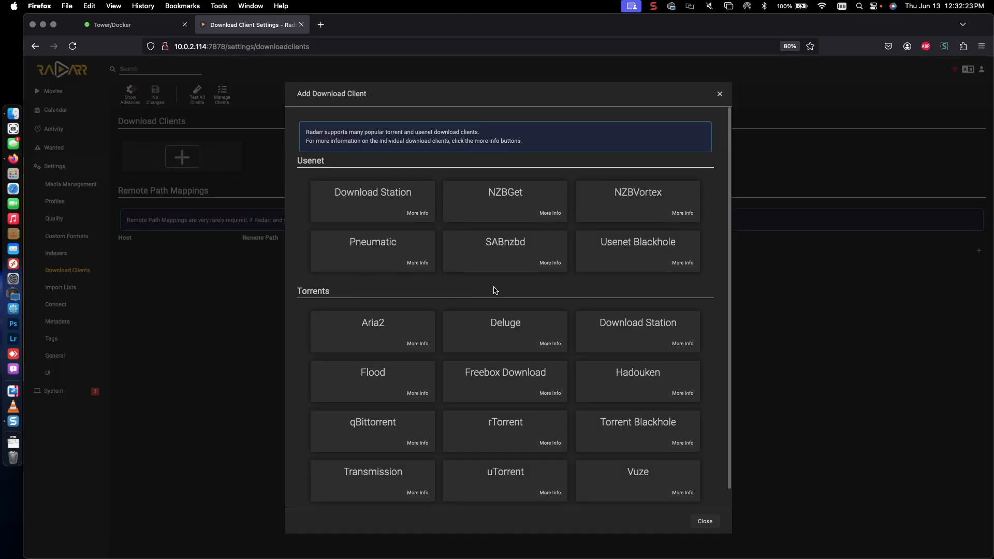
{"action": "scroll", "coordinate": [494, 289], "scroll_direction": "down", "scroll_amount": 1}
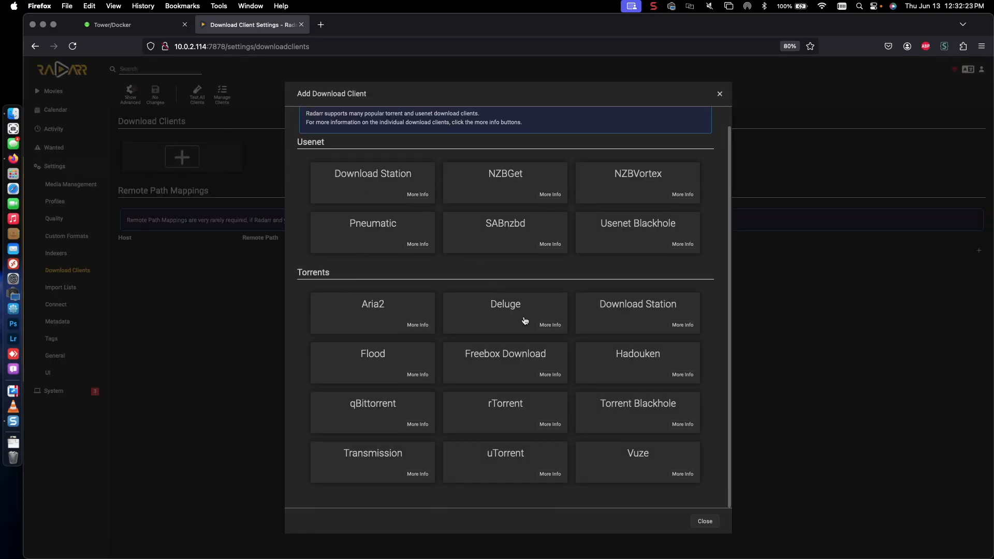
{"action": "left_click", "coordinate": [355, 413]}
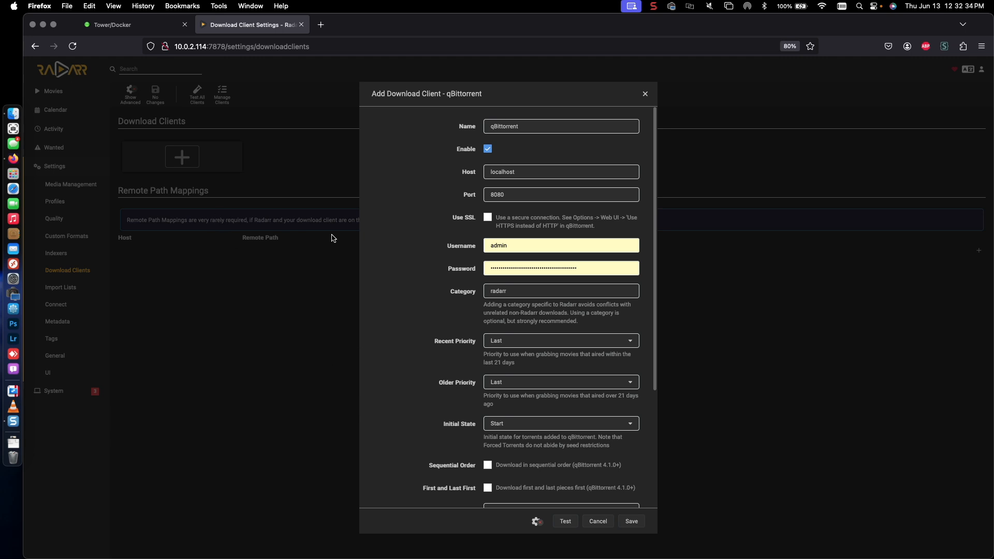
{"action": "left_click", "coordinate": [531, 174]}
{"action": "left_click", "coordinate": [530, 197]}
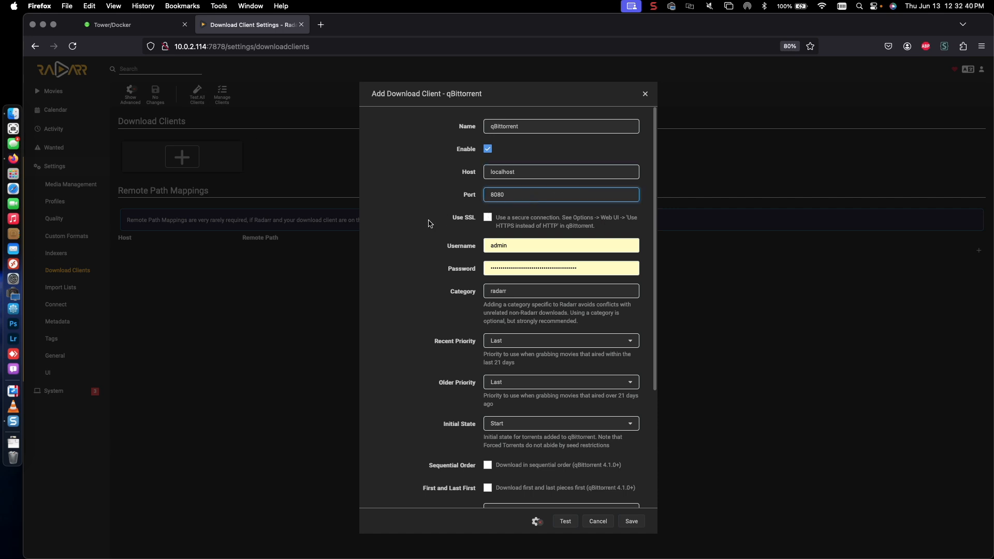
{"action": "left_click", "coordinate": [132, 29]}
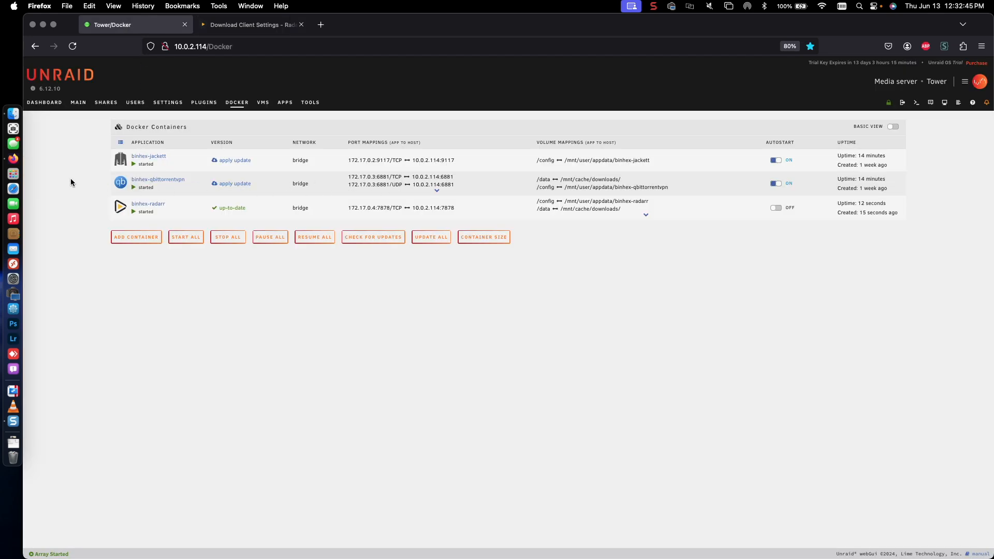
Step: Launch the qbittorrentvpn WebUI in a new tab and return to Radarr's qBittorrent form
{"action": "left_click", "coordinate": [124, 185]}
{"action": "left_click", "coordinate": [137, 199]}
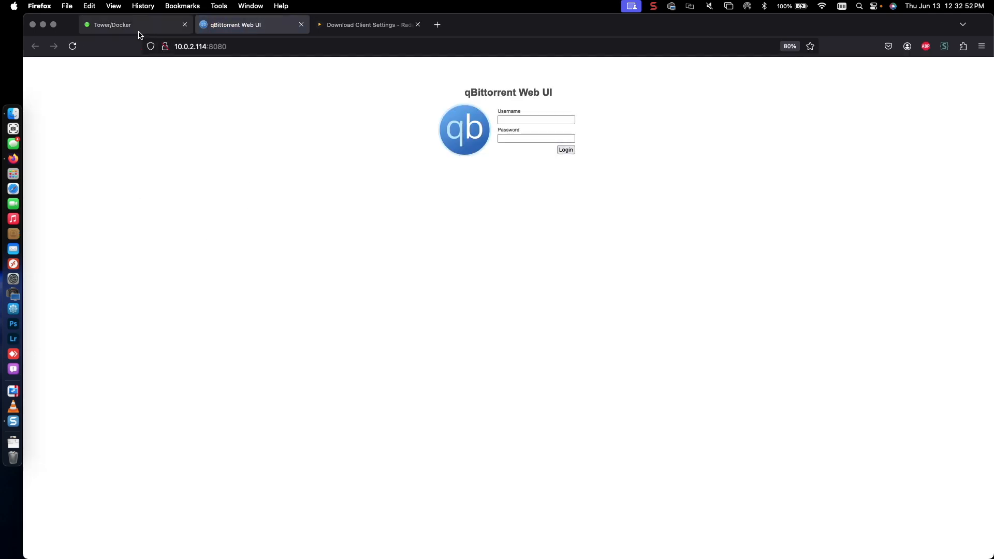
{"action": "left_click", "coordinate": [364, 26]}
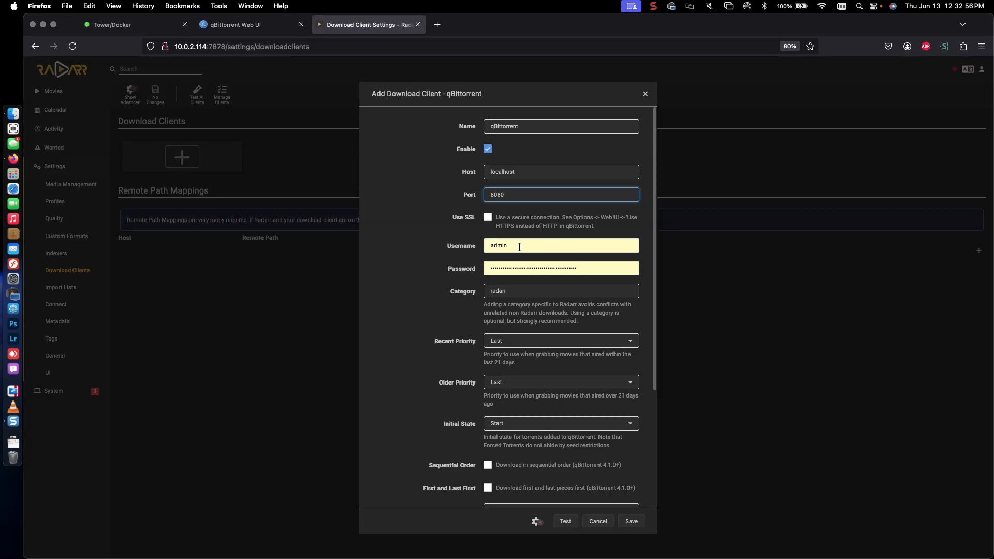
Step: Overwrite the qBittorrent client's stored password with the new password
{"action": "double_click", "coordinate": [622, 269]}
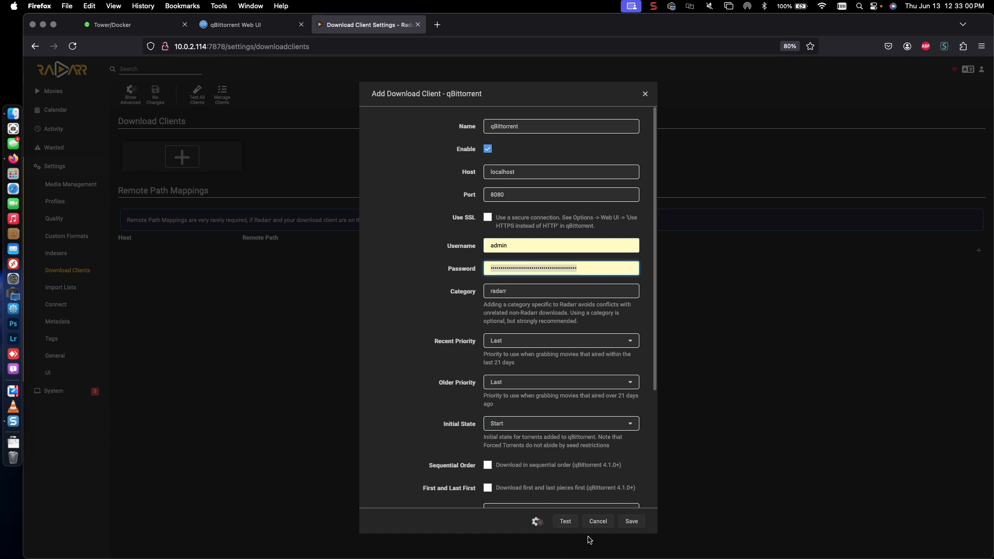
{"action": "type", "text": "•"}
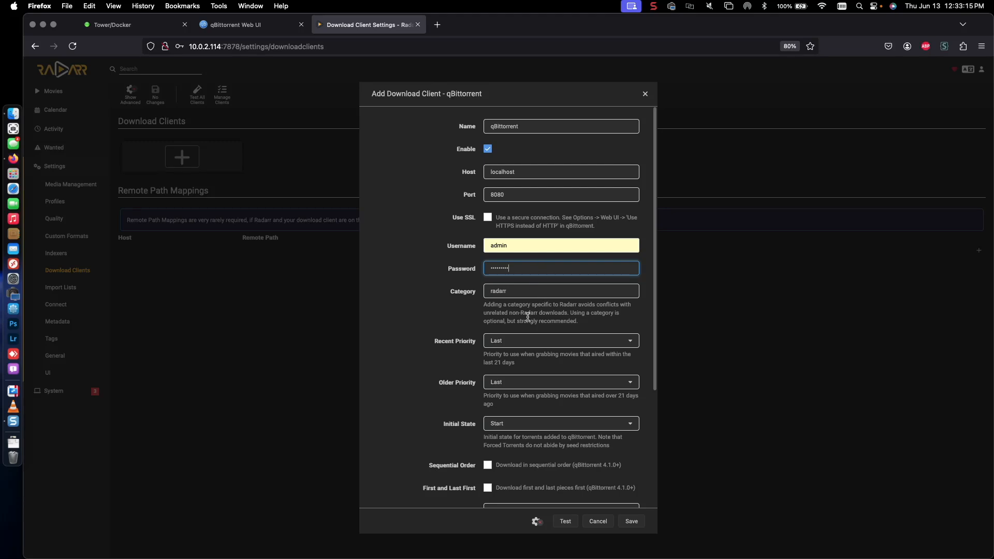
{"action": "left_click", "coordinate": [452, 321]}
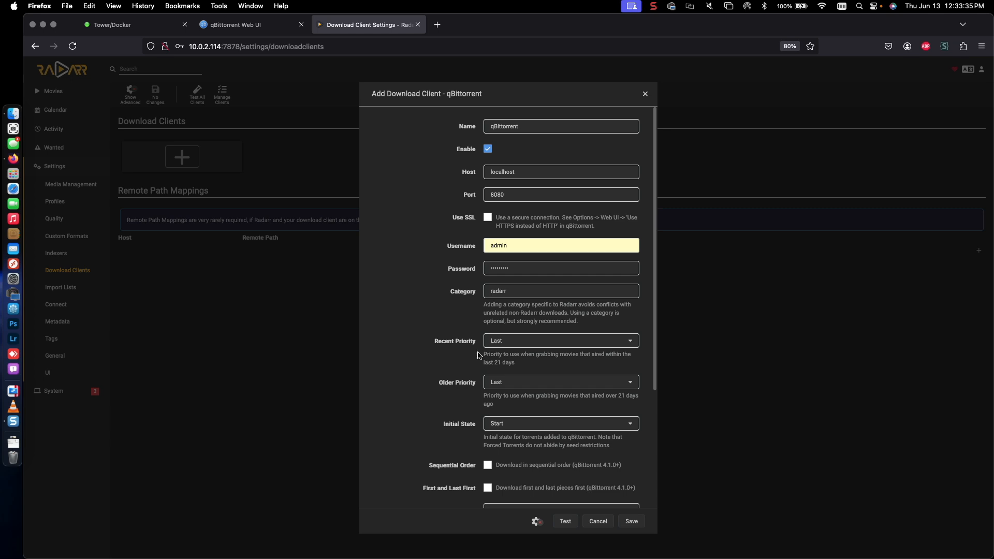
Step: Set Recent Priority to First and keep Initial State at Start
{"action": "left_click", "coordinate": [508, 343]}
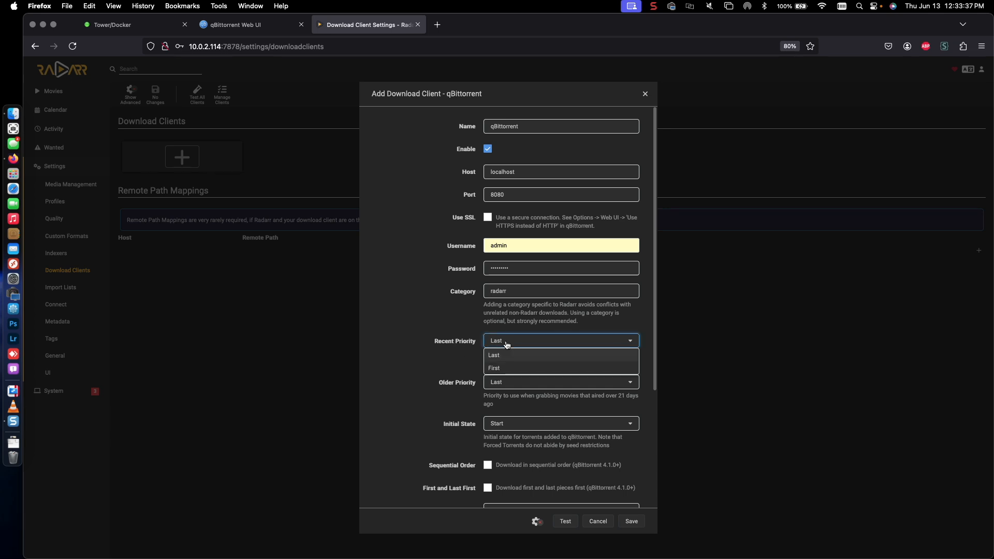
{"action": "left_click", "coordinate": [495, 369]}
{"action": "scroll", "coordinate": [434, 360], "scroll_direction": "down", "scroll_amount": 3}
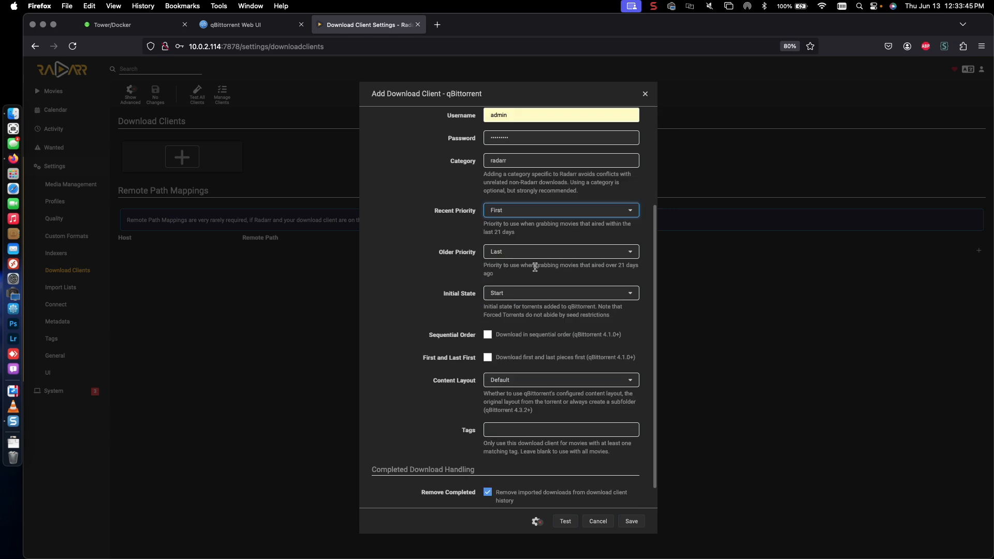
{"action": "left_click", "coordinate": [508, 278]}
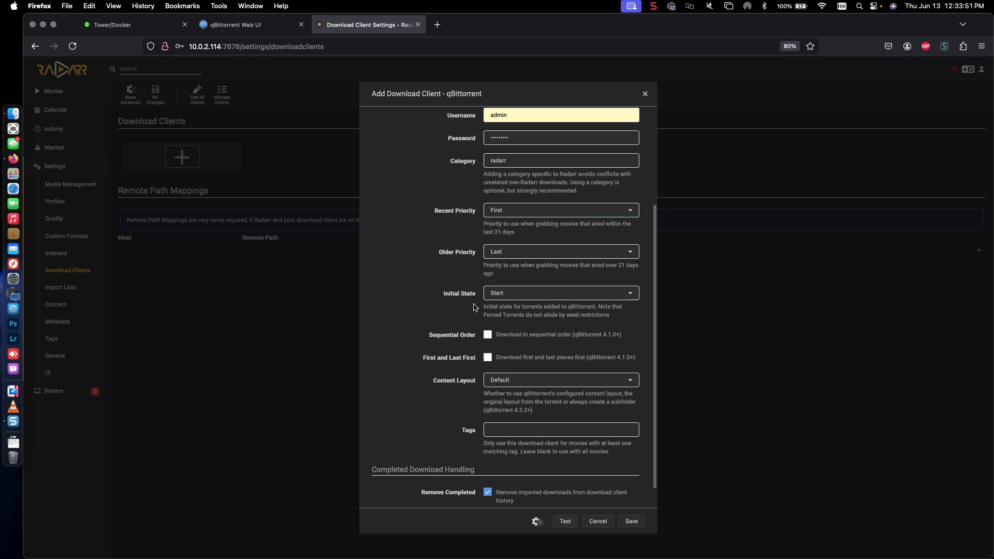
{"action": "left_click", "coordinate": [494, 298]}
{"action": "left_click", "coordinate": [494, 299]}
{"action": "left_click", "coordinate": [496, 299]}
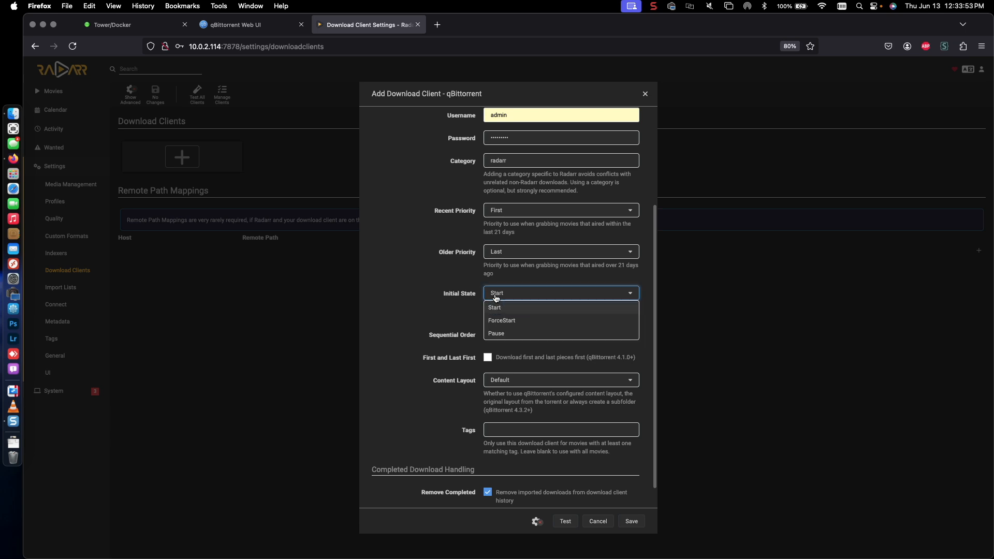
{"action": "left_click", "coordinate": [470, 294]}
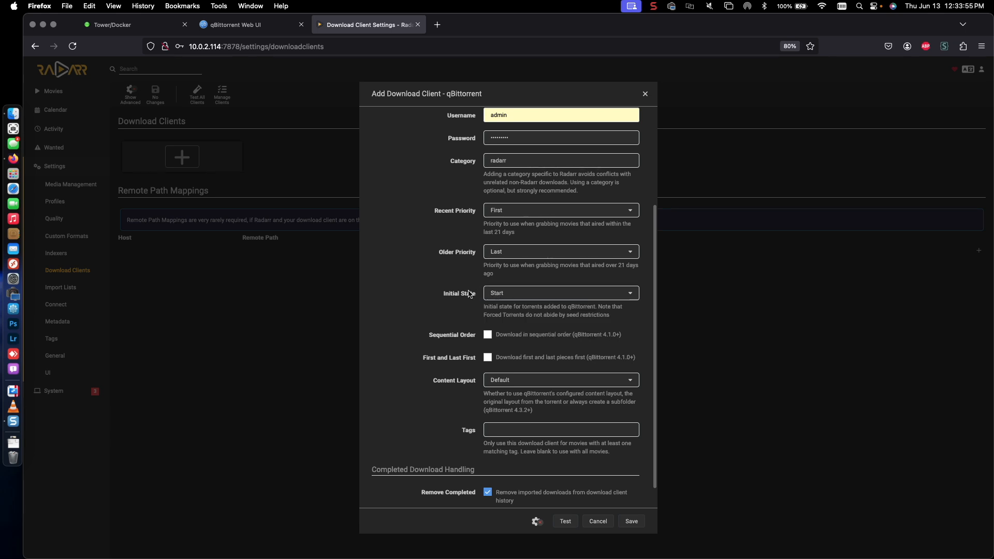
Step: Enable Sequential Order and First and Last First, keeping Content Layout at Default
{"action": "scroll", "coordinate": [428, 343], "scroll_direction": "down", "scroll_amount": 1}
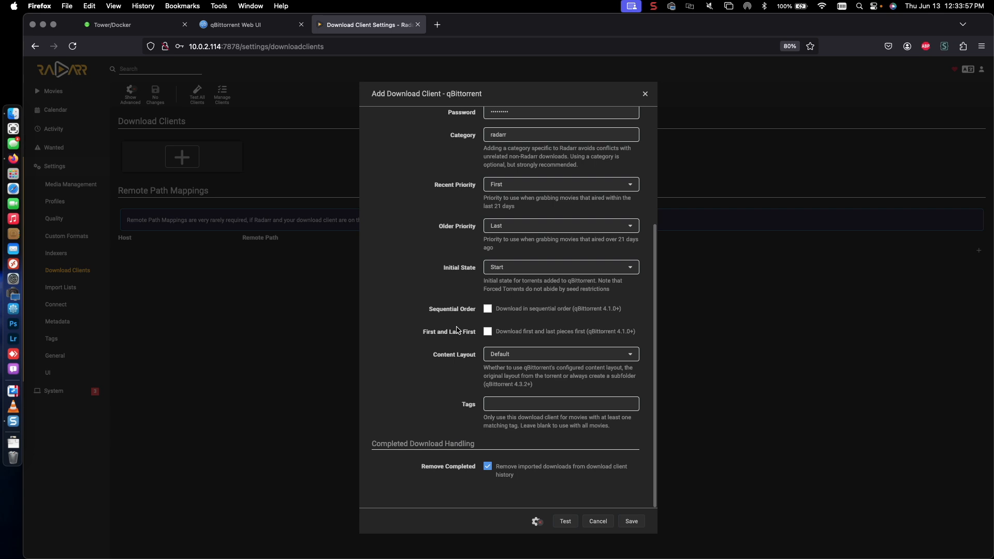
{"action": "left_click", "coordinate": [488, 309]}
{"action": "left_click", "coordinate": [487, 333]}
{"action": "left_click", "coordinate": [497, 355]}
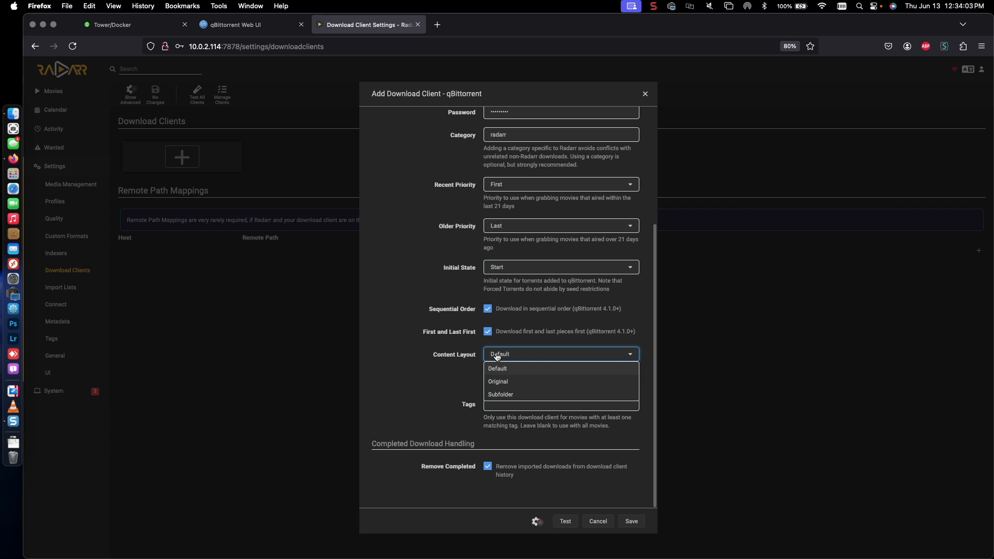
{"action": "left_click", "coordinate": [496, 356]}
{"action": "scroll", "coordinate": [440, 356], "scroll_direction": "up", "scroll_amount": 3}
{"action": "scroll", "coordinate": [440, 356], "scroll_direction": "down", "scroll_amount": 3}
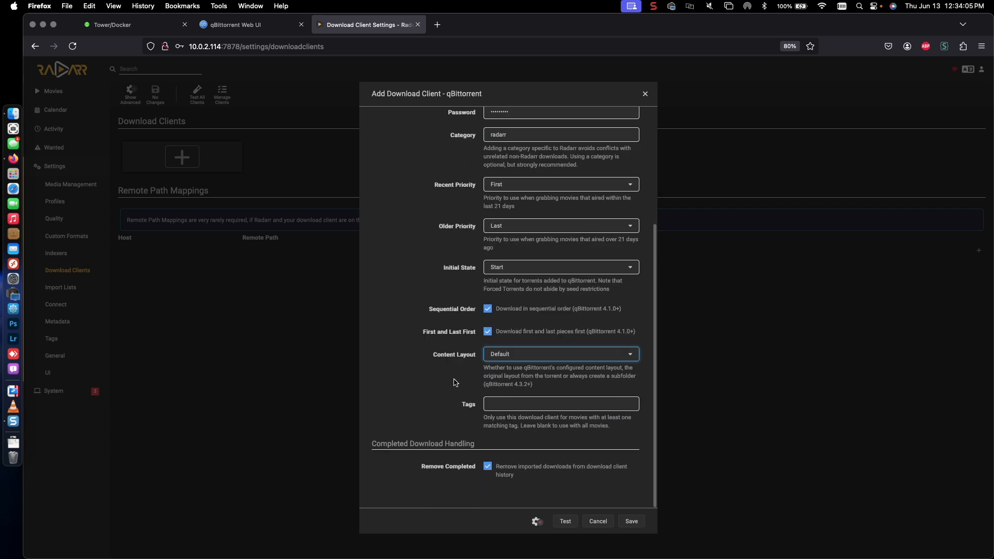
Step: Change the qBittorrent host from localhost to 10.0.2.114 and retest the connection
{"action": "left_click", "coordinate": [565, 521]}
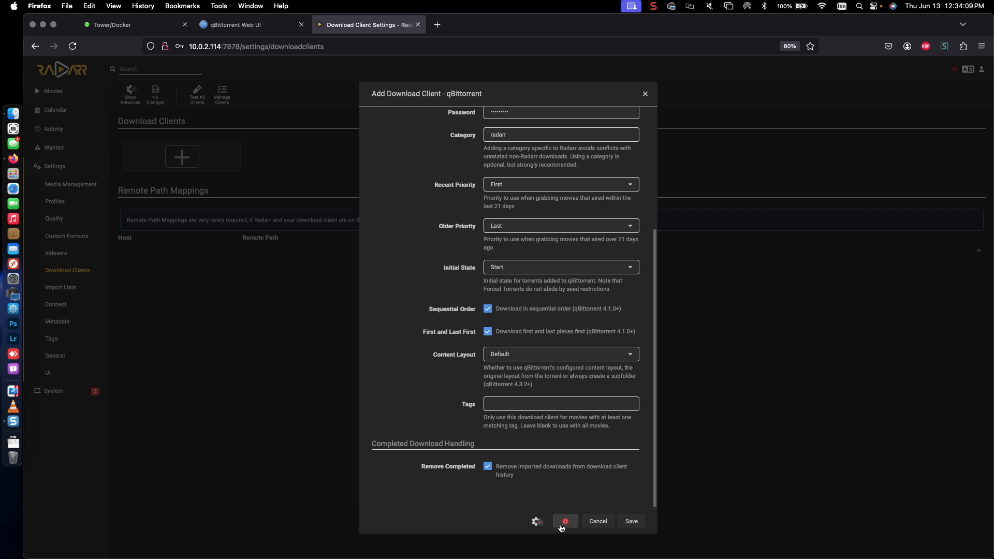
{"action": "scroll", "coordinate": [474, 345], "scroll_direction": "up", "scroll_amount": 1}
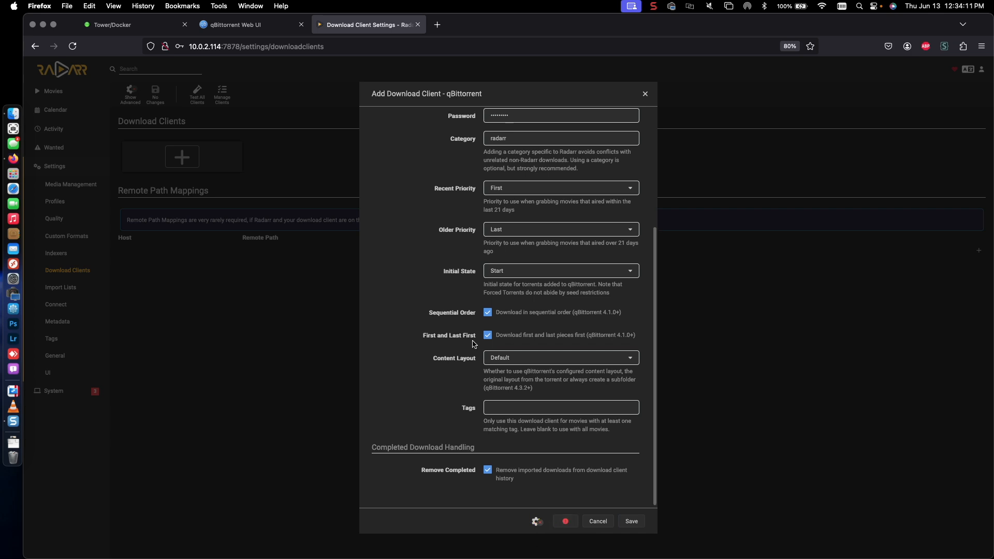
{"action": "scroll", "coordinate": [475, 345], "scroll_direction": "up", "scroll_amount": 5}
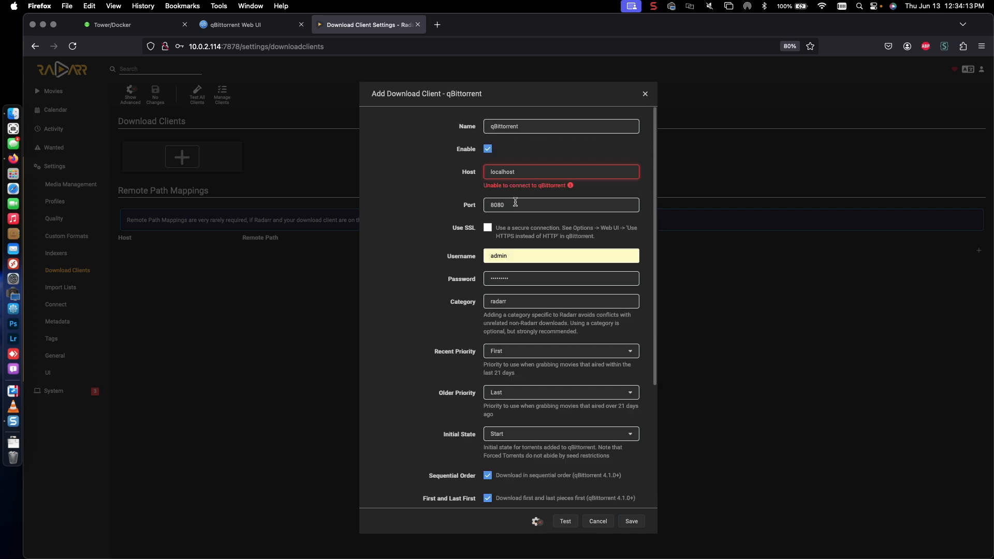
{"action": "left_click_drag", "start_coordinate": [527, 173], "coordinate": [493, 176]}
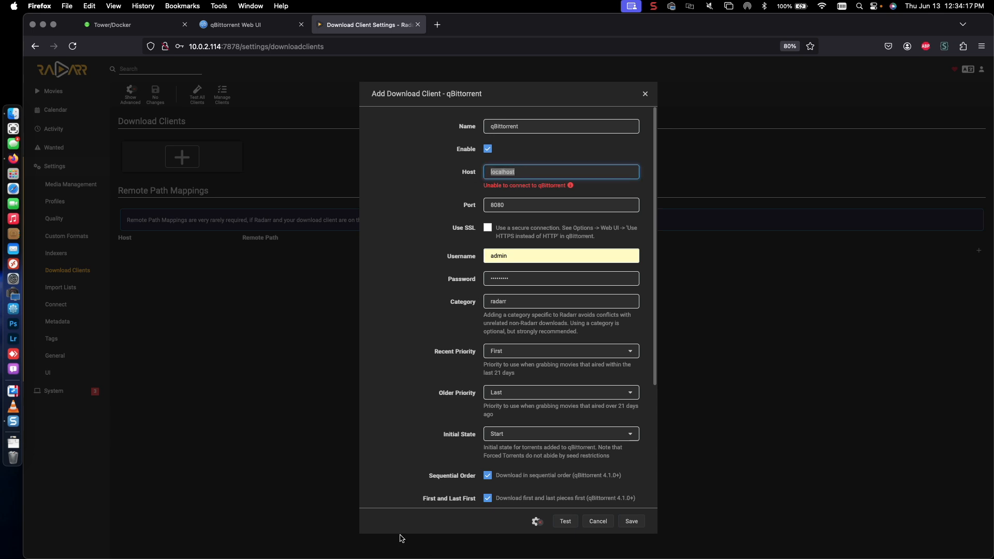
{"action": "type", "text": "10.0.2.114"}
{"action": "left_click", "coordinate": [566, 523]}
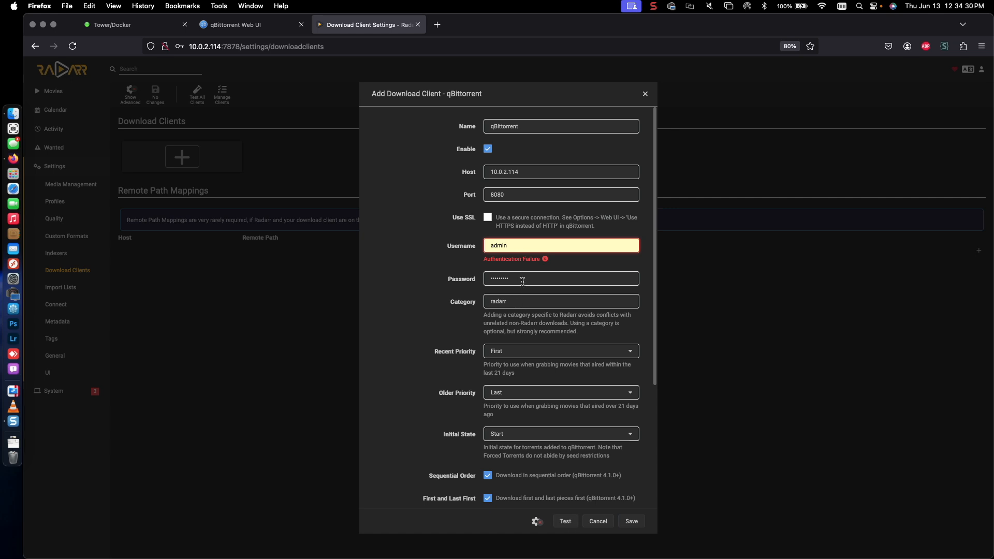
Step: Retype the qBittorrent password and retest the connection
{"action": "left_click_drag", "start_coordinate": [512, 282], "coordinate": [451, 283]}
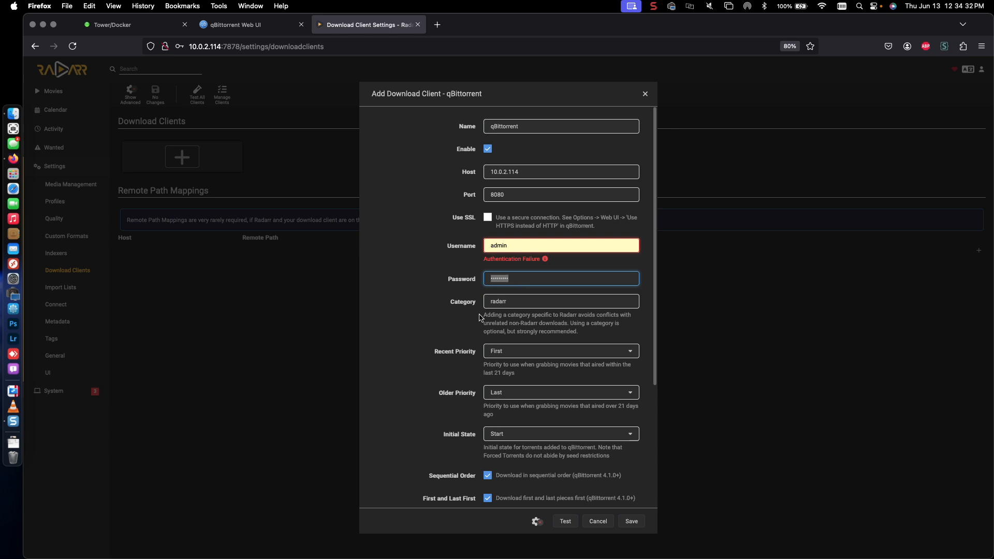
{"action": "type", "text": "•••"}
{"action": "key", "text": "super+a"}
{"action": "type", "text": "••"}
{"action": "left_click", "coordinate": [559, 526]}
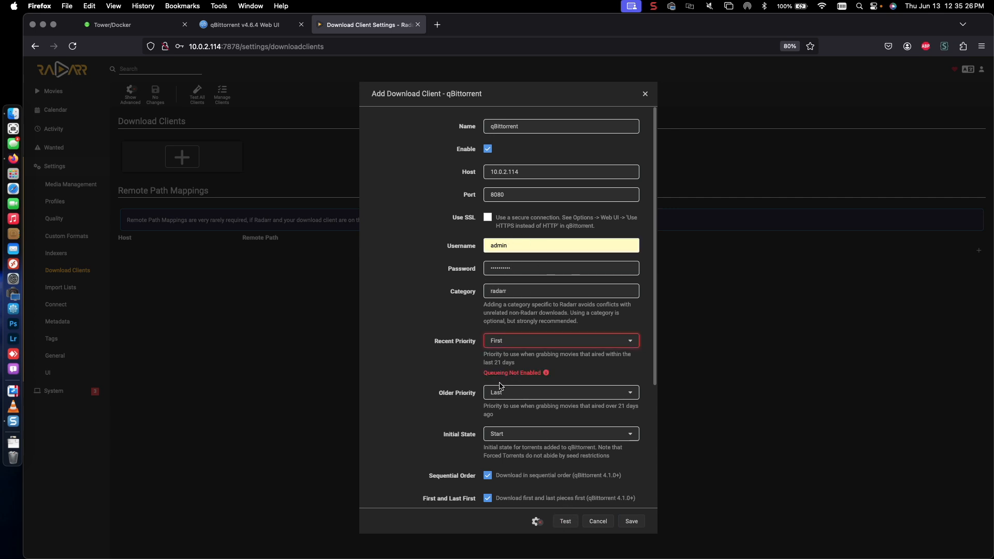
Step: Set Recent Priority to Last, rerun the test, and save the qBittorrent client
{"action": "left_click", "coordinate": [493, 346]}
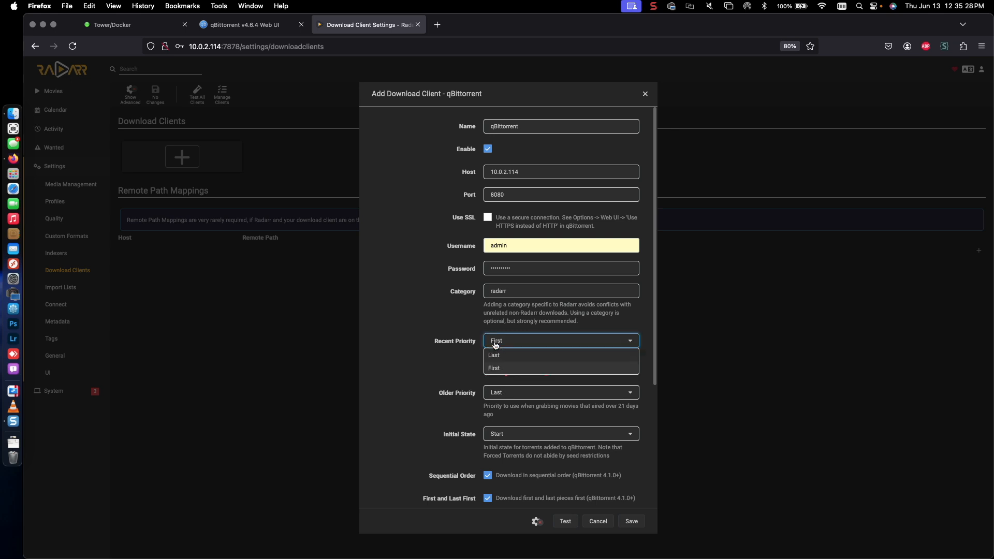
{"action": "left_click", "coordinate": [494, 356]}
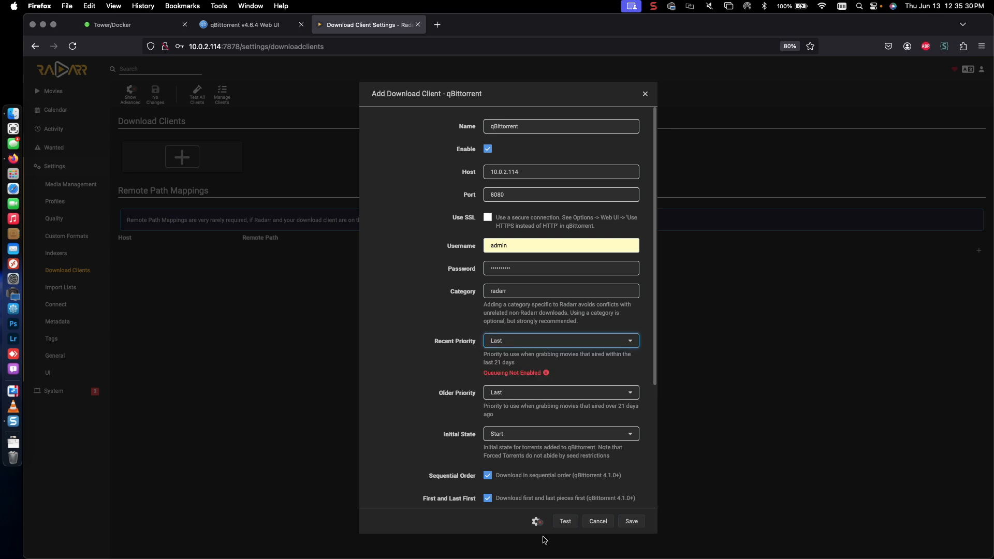
{"action": "left_click", "coordinate": [559, 526]}
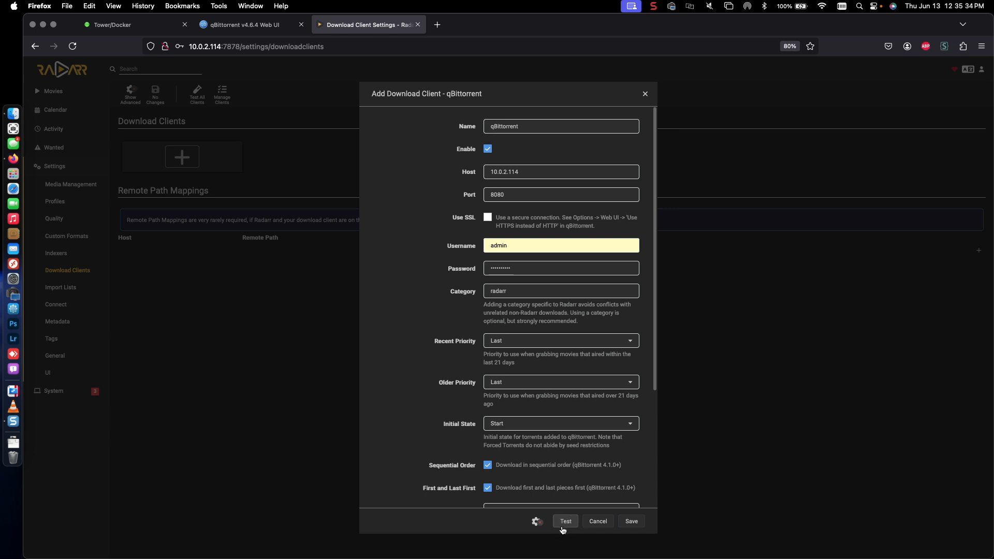
{"action": "left_click", "coordinate": [633, 523]}
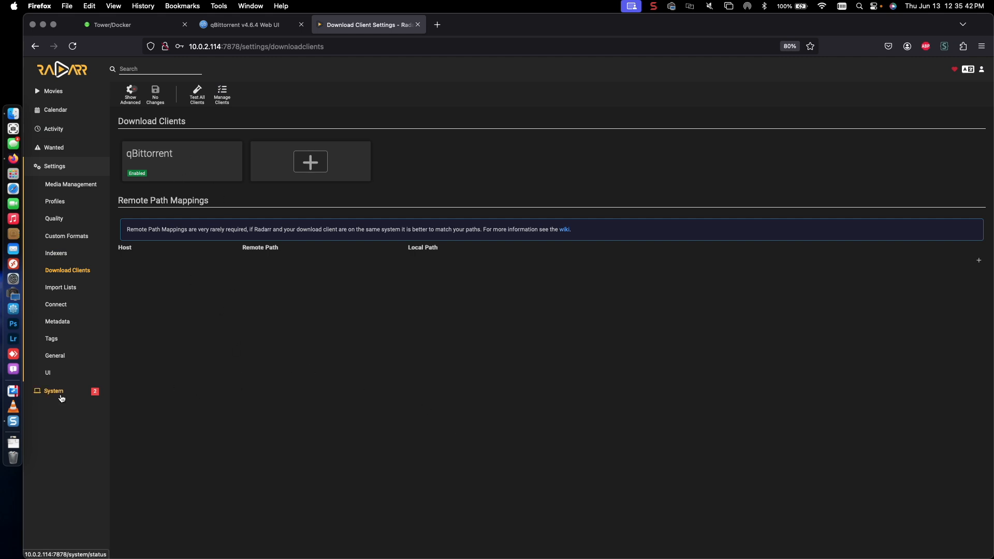
Step: Check Radarr's System Status indexer warnings, then go to Unraid's Docker containers page
{"action": "left_click", "coordinate": [54, 391]}
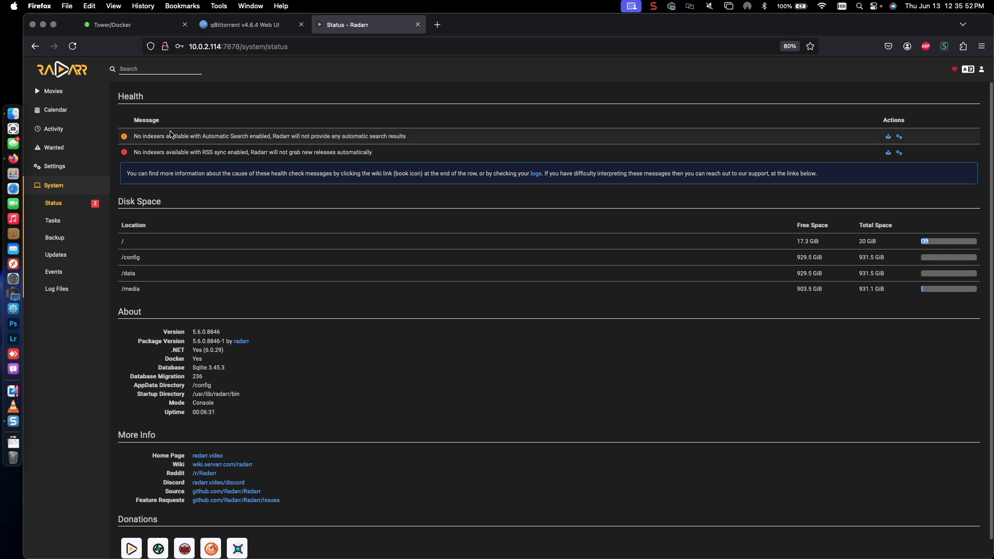
{"action": "left_click", "coordinate": [147, 23]}
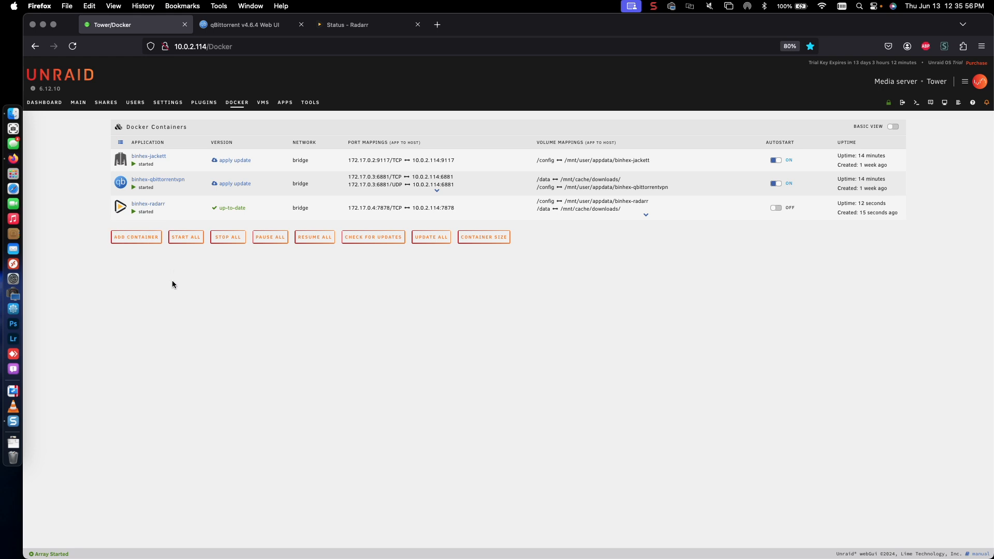
Step: Launch Jackett's WebUI from its Docker container and log in with the admin password
{"action": "left_click", "coordinate": [121, 162]}
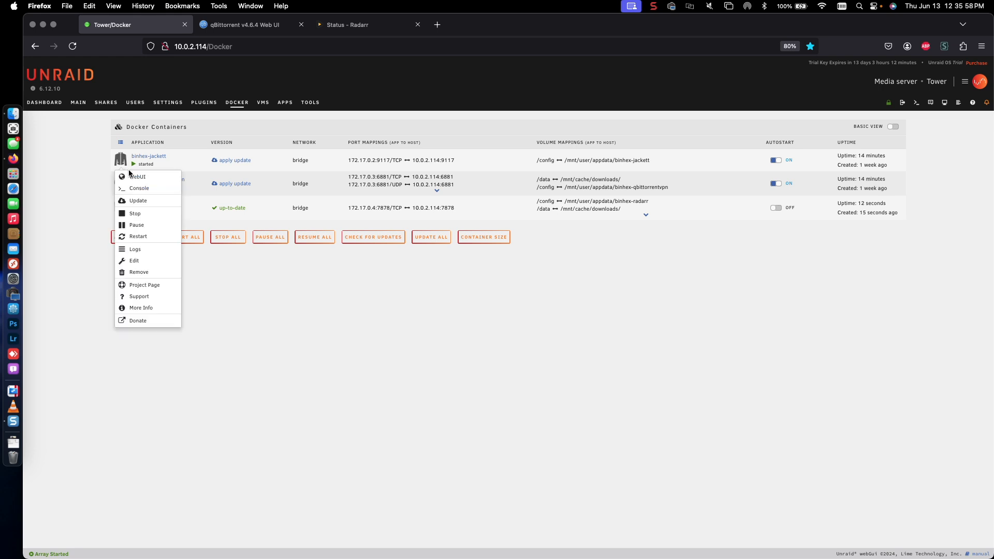
{"action": "left_click", "coordinate": [130, 178]}
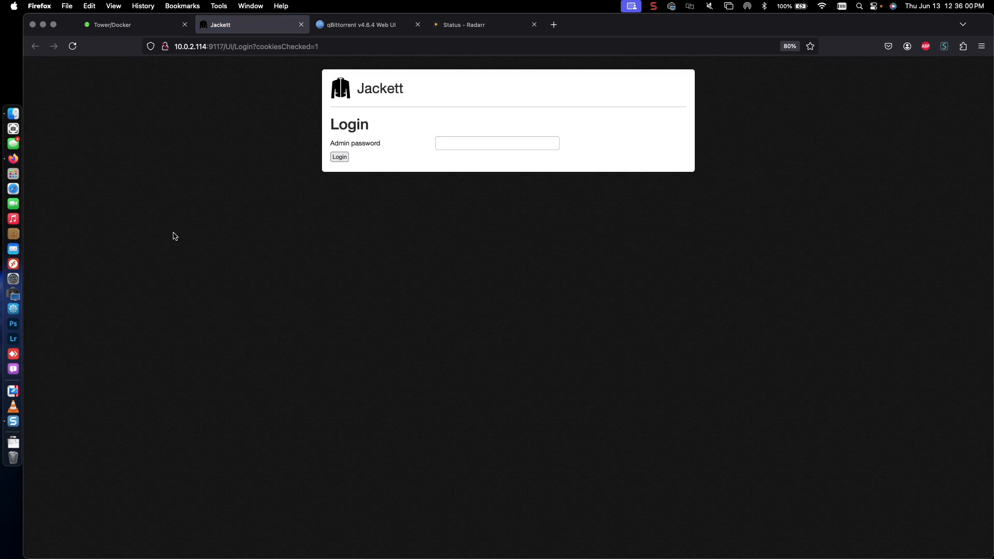
{"action": "left_click", "coordinate": [473, 144]}
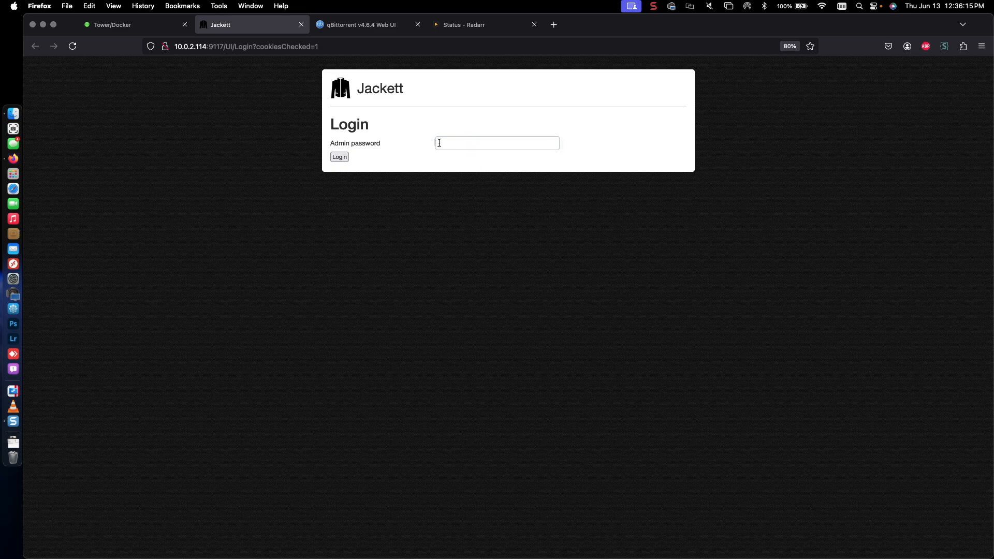
{"action": "left_click", "coordinate": [439, 143]}
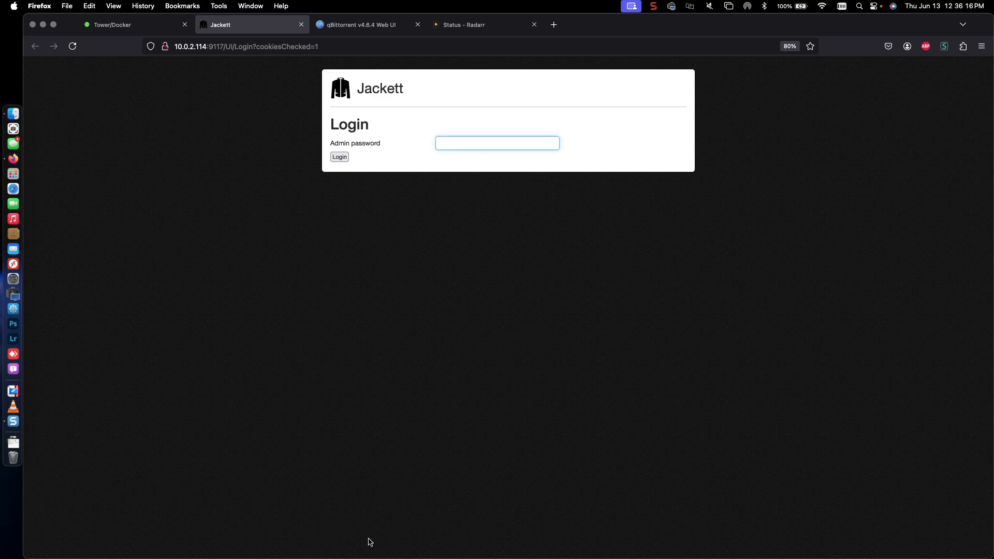
{"action": "type", "text": "*"}
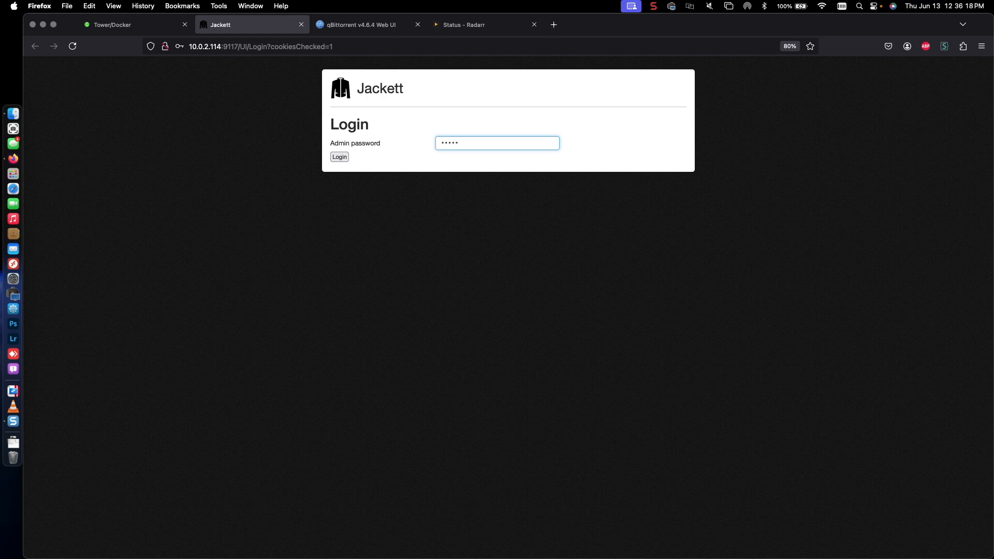
{"action": "type", "text": "********"}
{"action": "key", "text": "Return"}
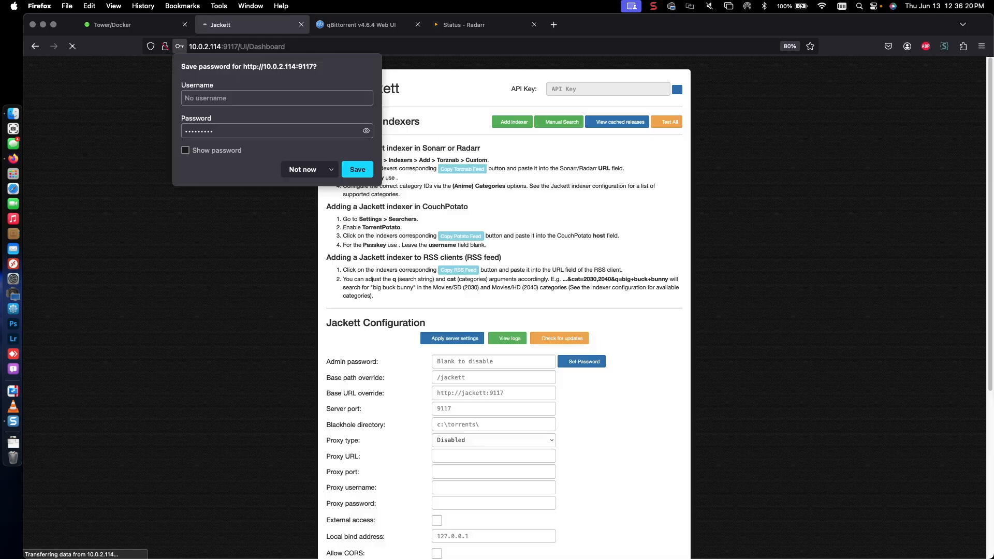
Step: Decline saving the browser password, copy Jackett's API key, and return to Radarr's Status page
{"action": "left_click", "coordinate": [301, 170]}
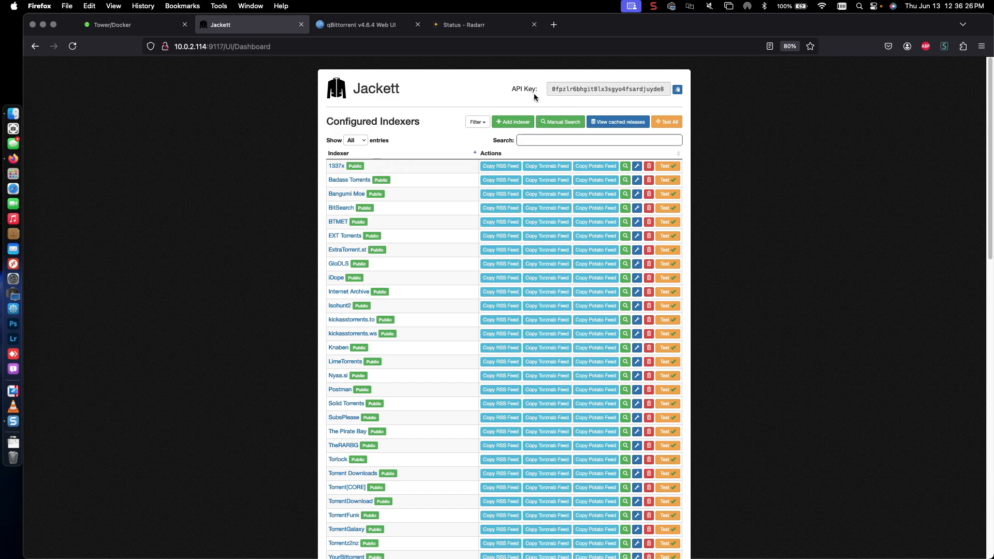
{"action": "left_click", "coordinate": [498, 96]}
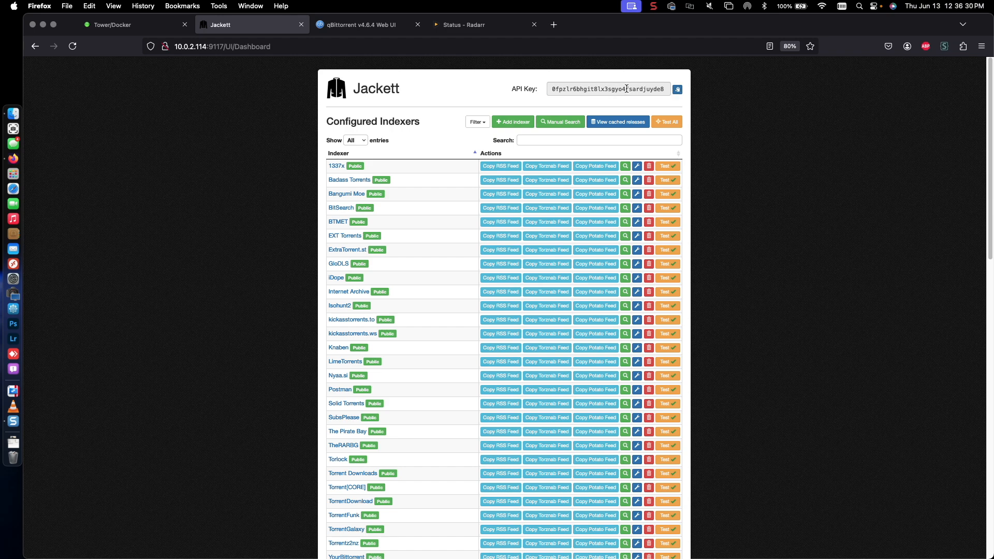
{"action": "left_click", "coordinate": [678, 91]}
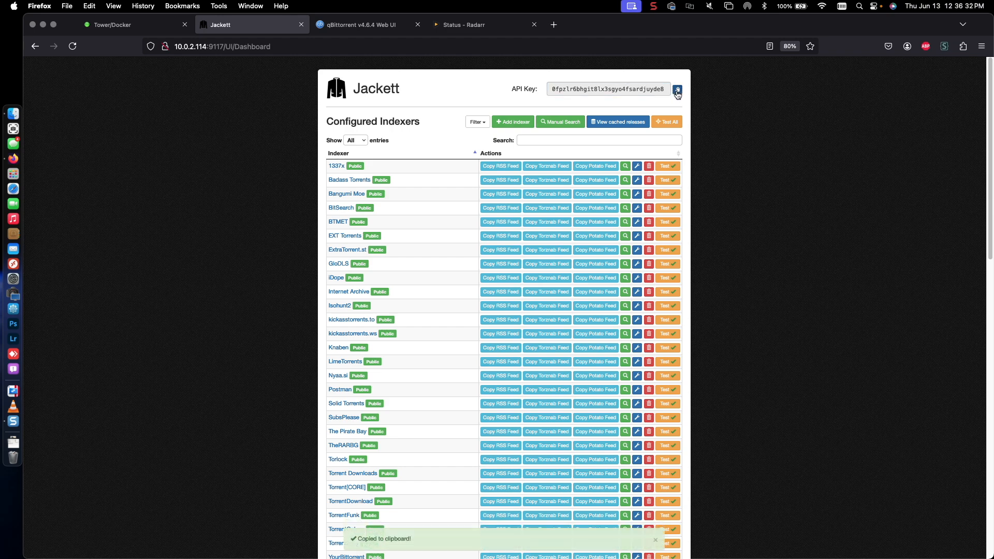
{"action": "left_click", "coordinate": [678, 91]}
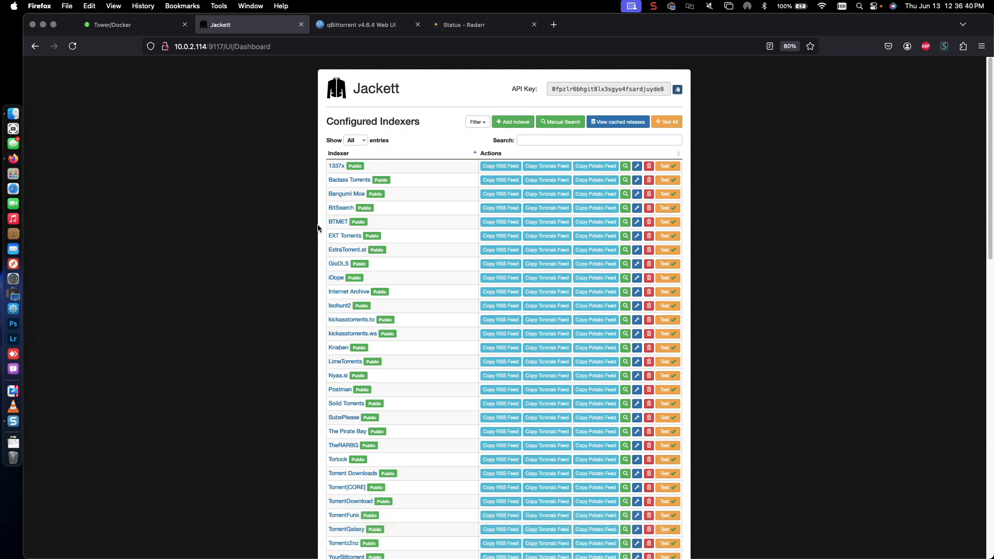
{"action": "scroll", "coordinate": [317, 248], "scroll_direction": "down", "scroll_amount": 10}
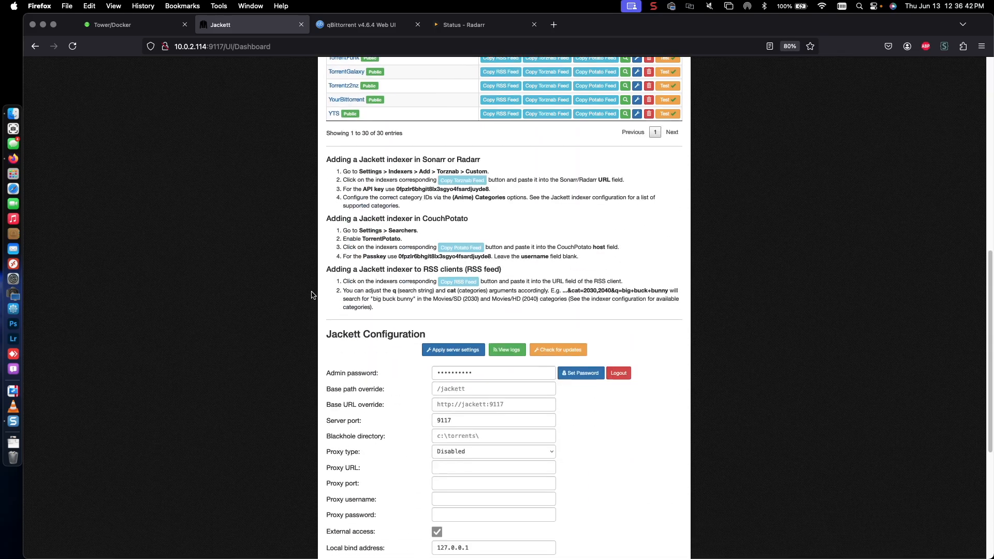
{"action": "scroll", "coordinate": [311, 295], "scroll_direction": "up", "scroll_amount": 15}
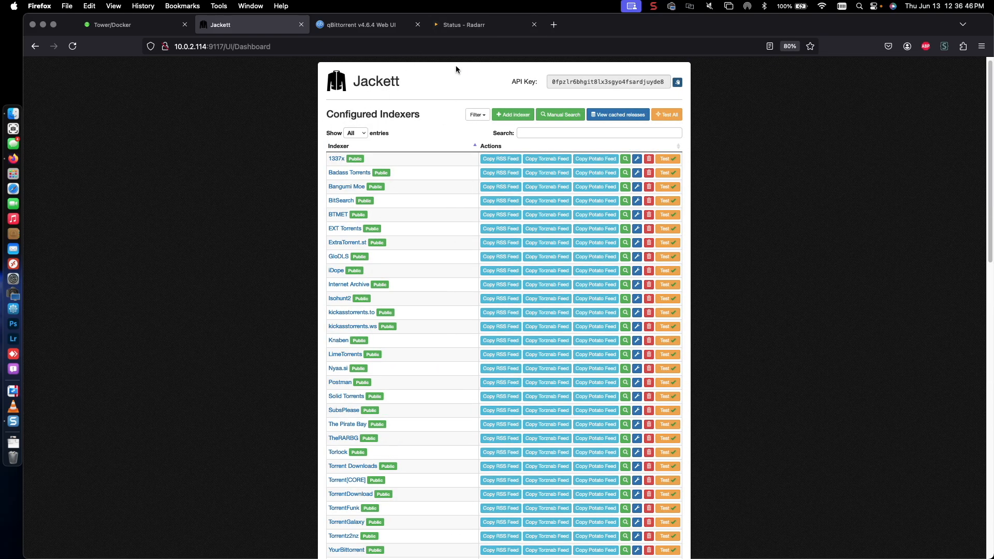
{"action": "left_click", "coordinate": [462, 27]}
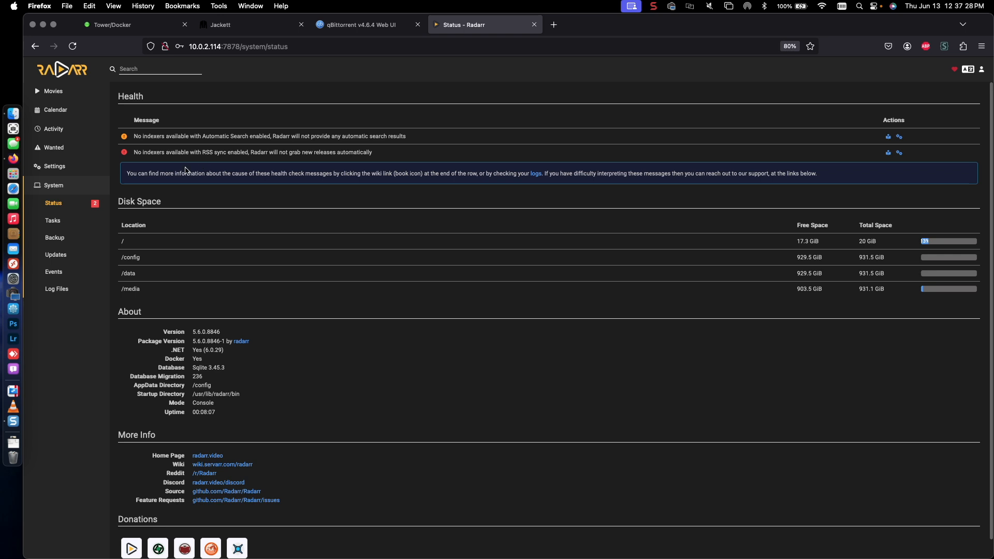
Step: Start a new custom Torznab indexer in Radarr's Indexers settings and name it YTS
{"action": "left_click", "coordinate": [55, 167]}
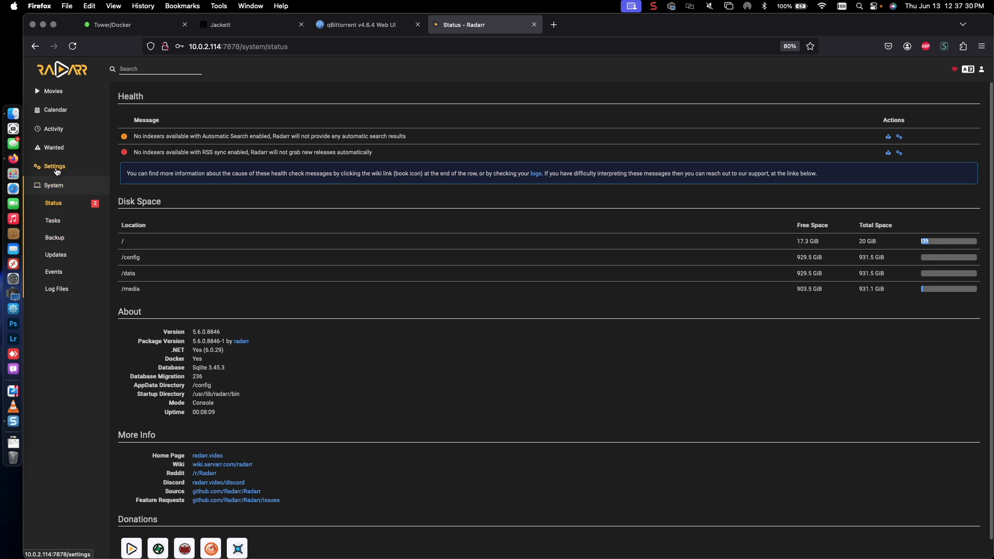
{"action": "left_click", "coordinate": [141, 280]}
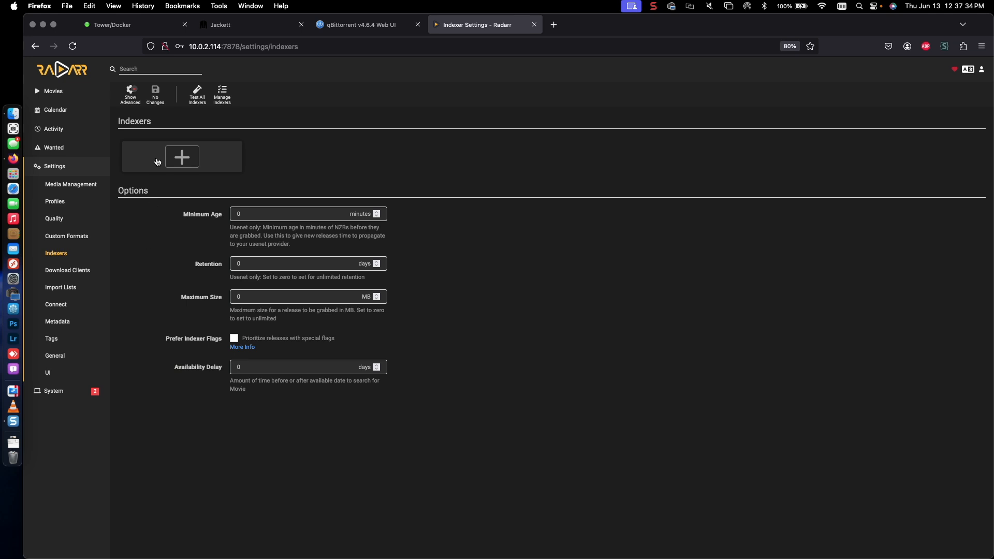
{"action": "left_click", "coordinate": [159, 156]}
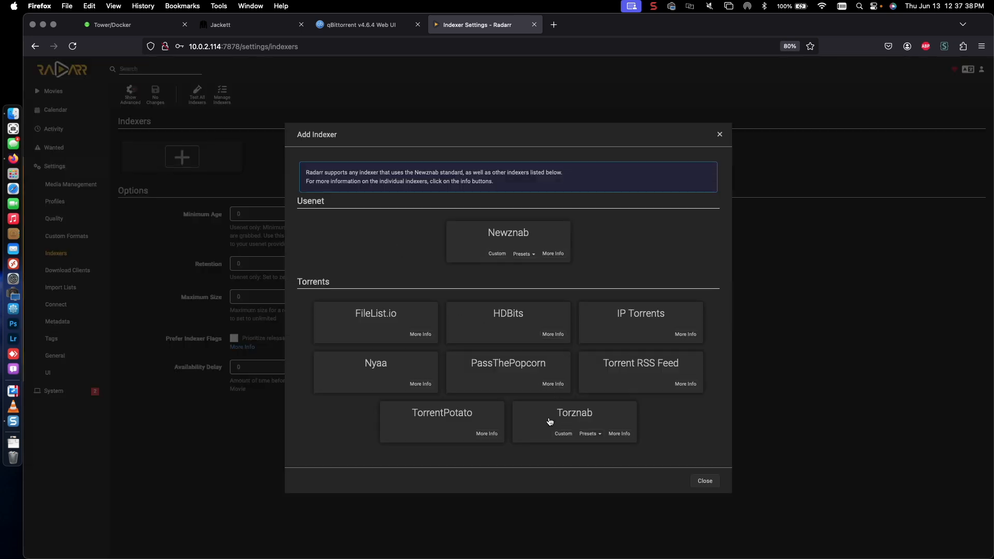
{"action": "left_click", "coordinate": [572, 414]}
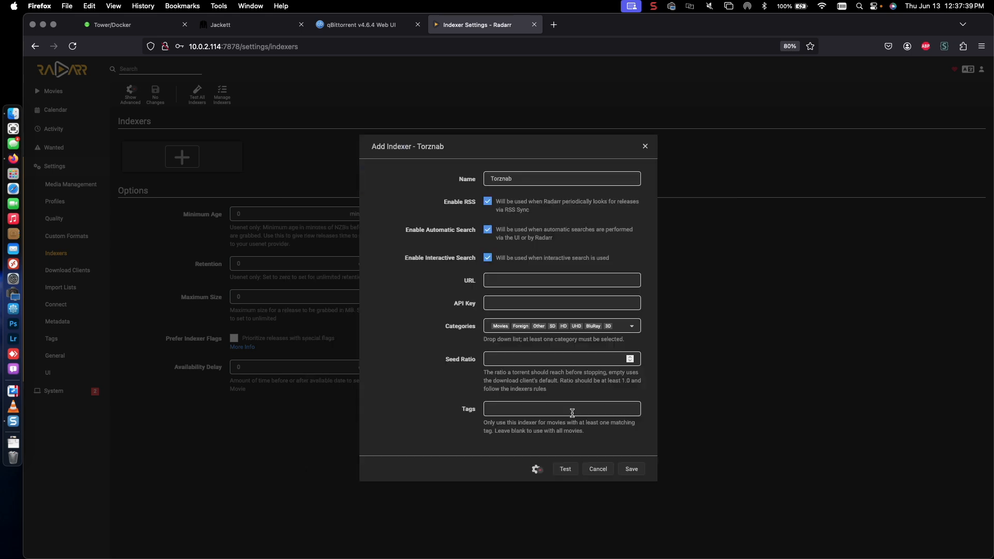
{"action": "double_click", "coordinate": [531, 179]}
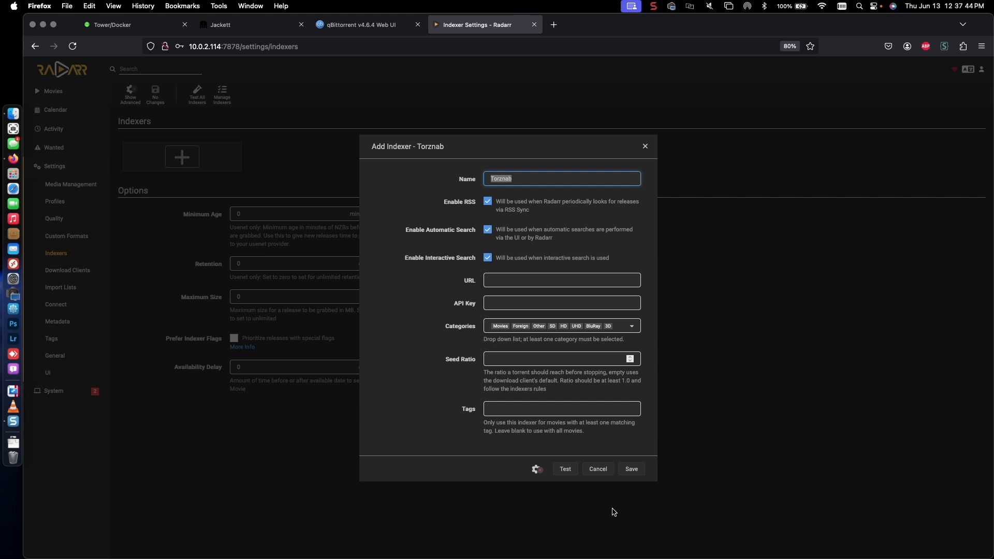
{"action": "type", "text": "YTS"}
Step: Paste Jackett's YTS Torznab feed URL into the indexer's URL field
{"action": "left_click", "coordinate": [494, 281]}
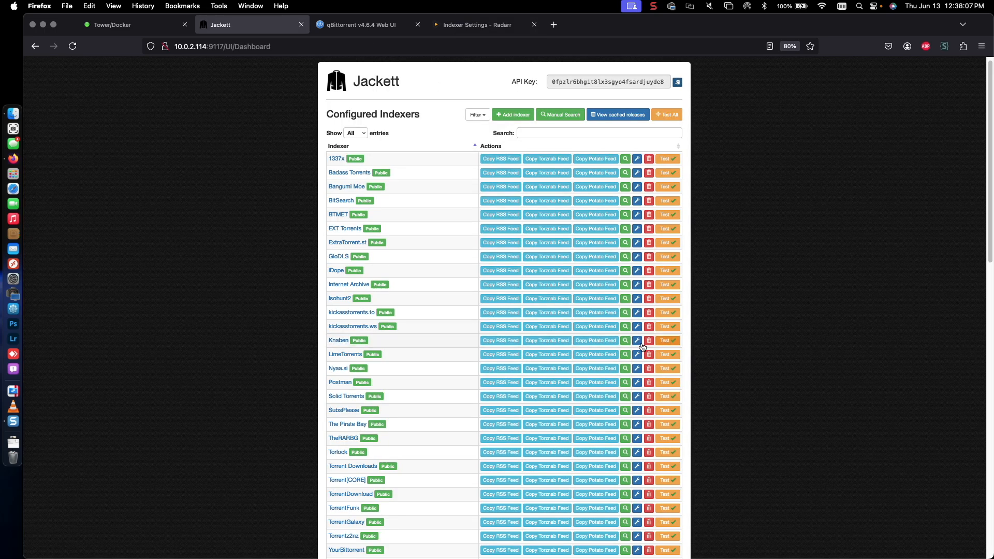
{"action": "scroll", "coordinate": [351, 262], "scroll_direction": "down", "scroll_amount": 10}
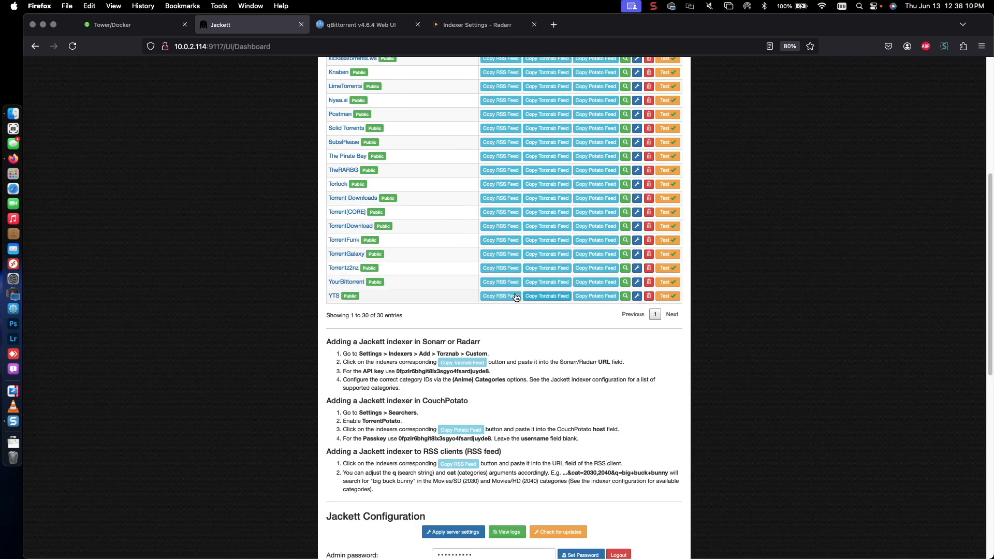
{"action": "left_click", "coordinate": [543, 300]}
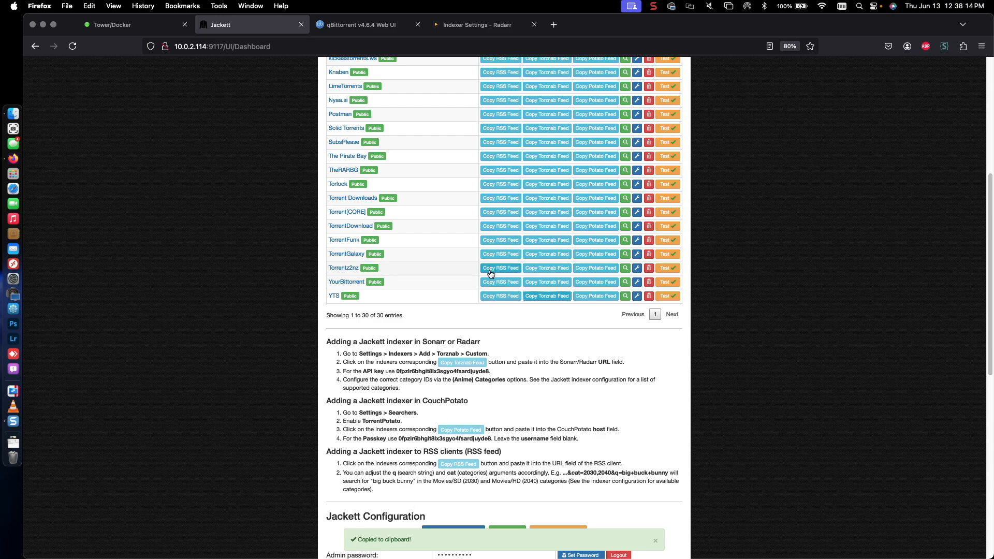
{"action": "left_click", "coordinate": [476, 25]}
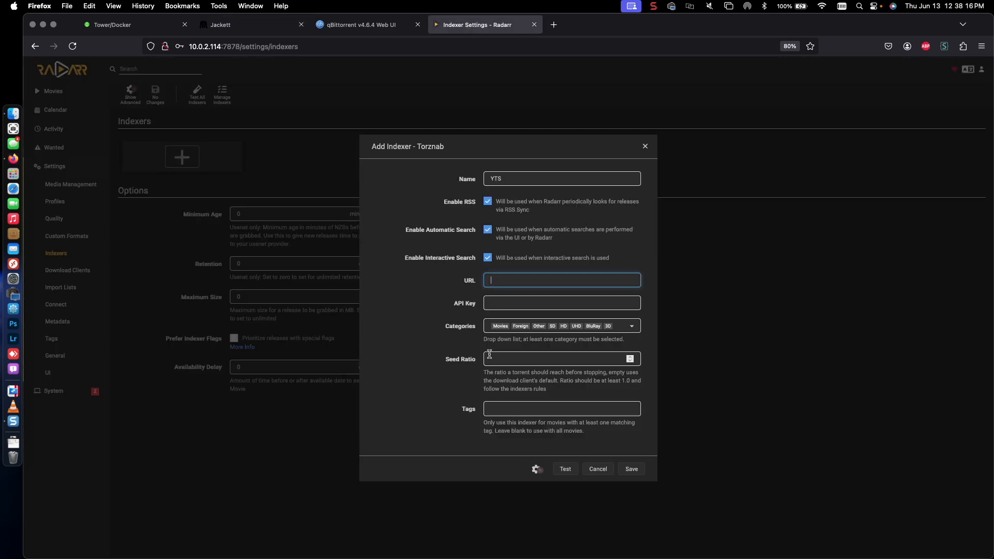
{"action": "right_click", "coordinate": [502, 278]}
{"action": "left_click", "coordinate": [548, 337]}
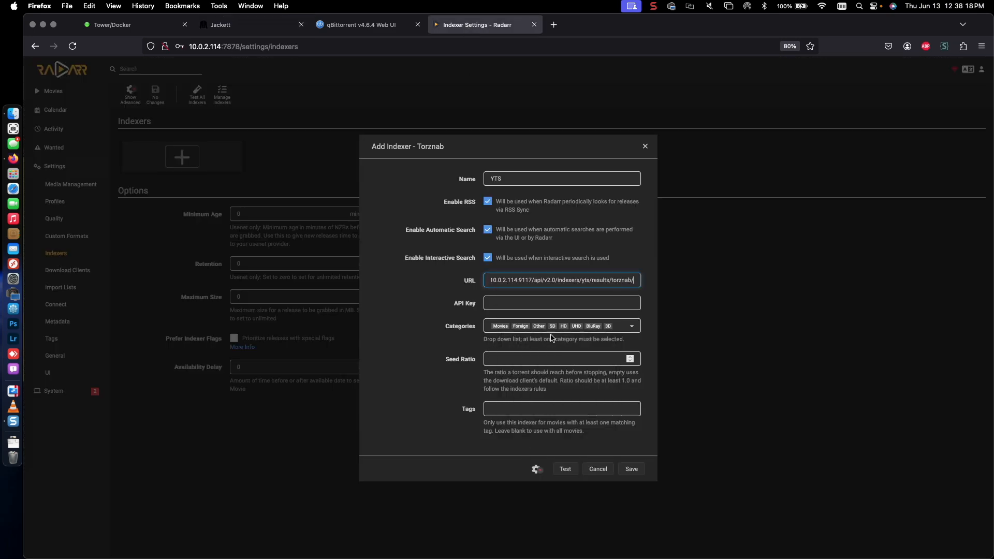
Step: Paste the Jackett API key into API Key, test, and save the YTS indexer
{"action": "left_click", "coordinate": [280, 24]}
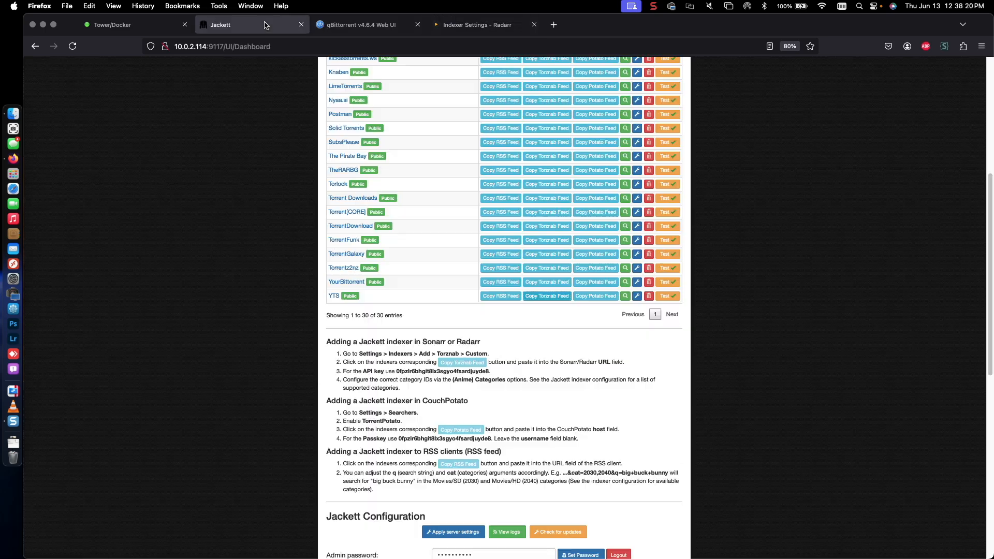
{"action": "scroll", "coordinate": [588, 228], "scroll_direction": "up", "scroll_amount": 5}
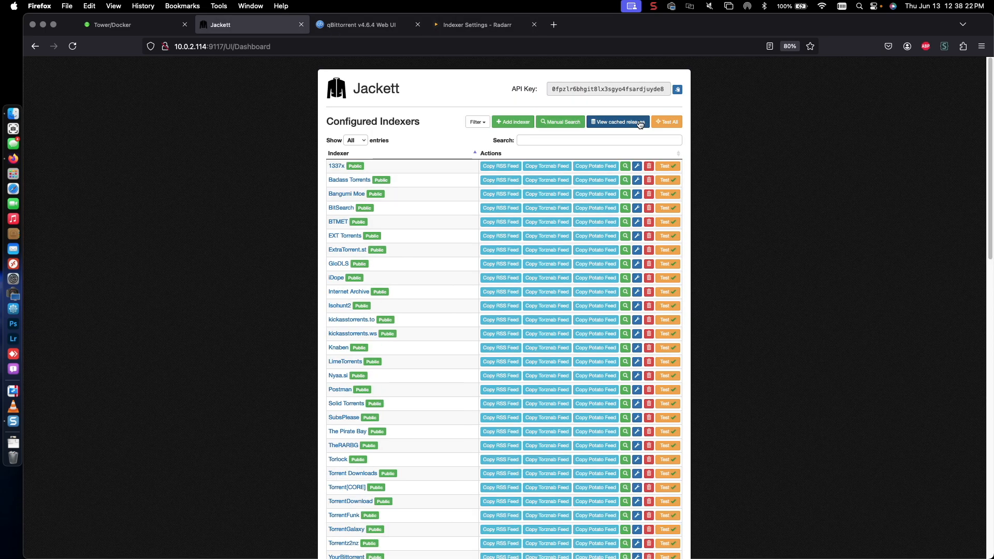
{"action": "left_click", "coordinate": [677, 91]}
{"action": "left_click", "coordinate": [475, 26]}
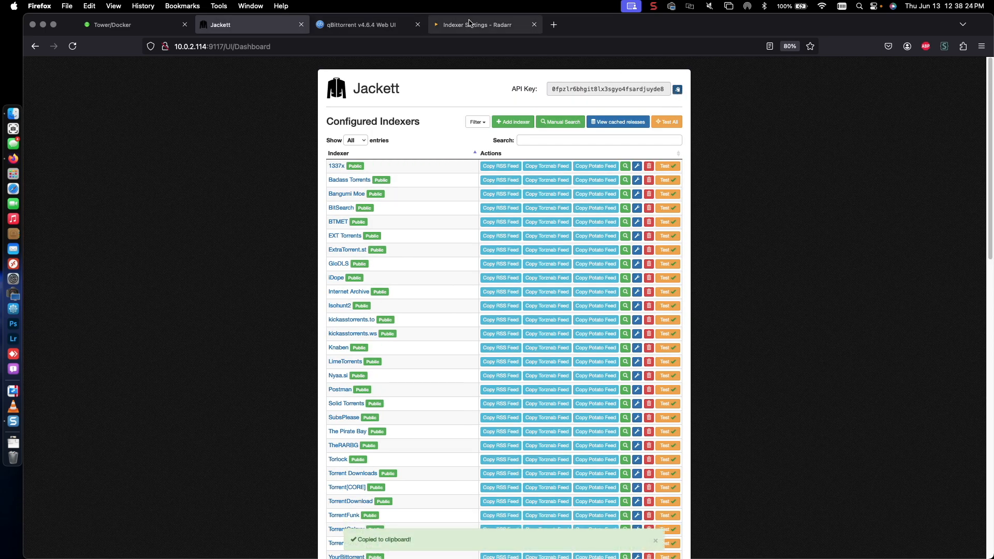
{"action": "right_click", "coordinate": [496, 304]}
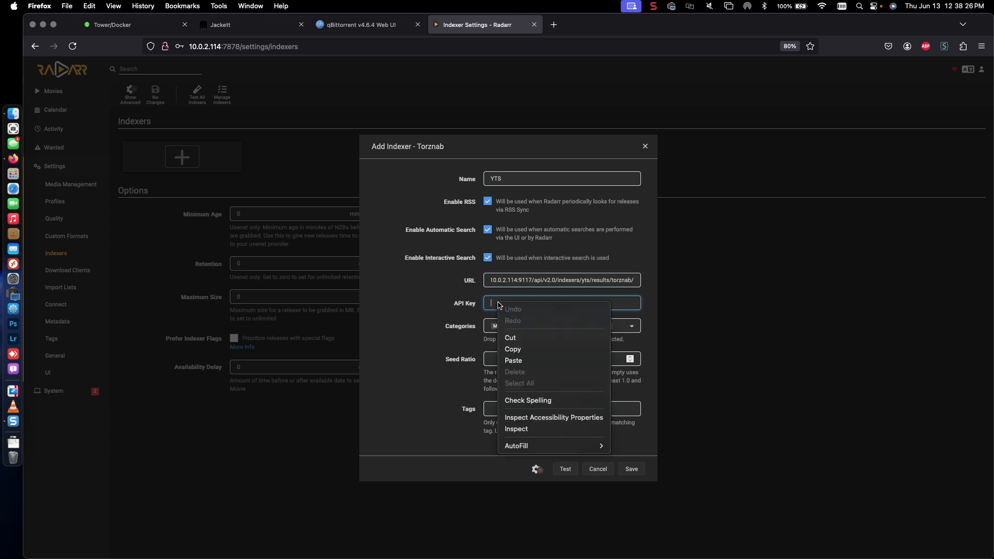
{"action": "left_click", "coordinate": [516, 360]}
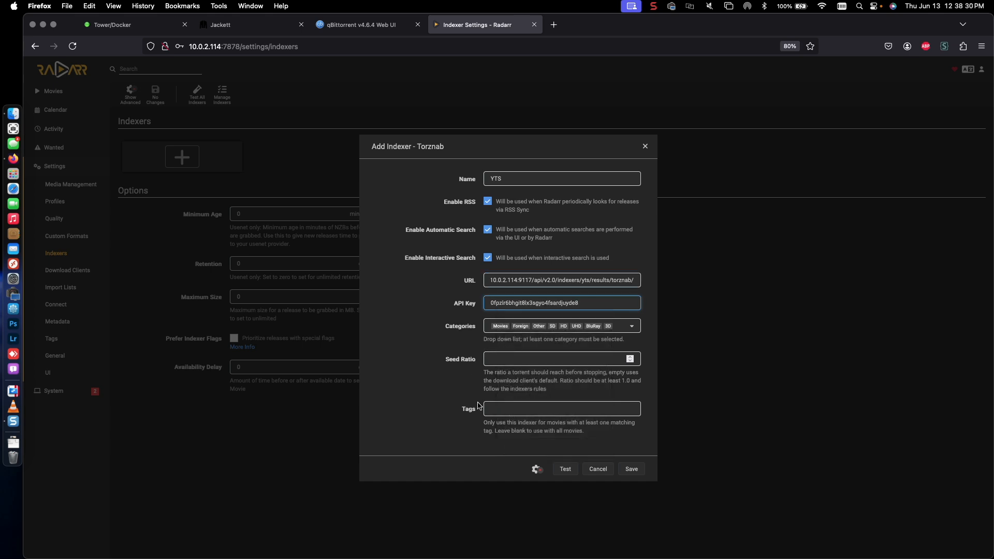
{"action": "left_click", "coordinate": [565, 475]}
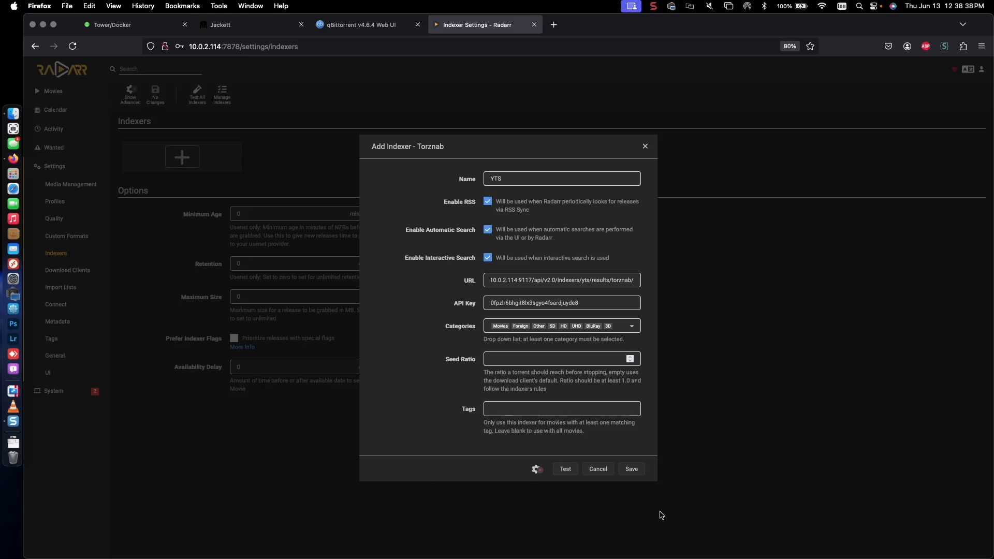
{"action": "left_click", "coordinate": [632, 470]}
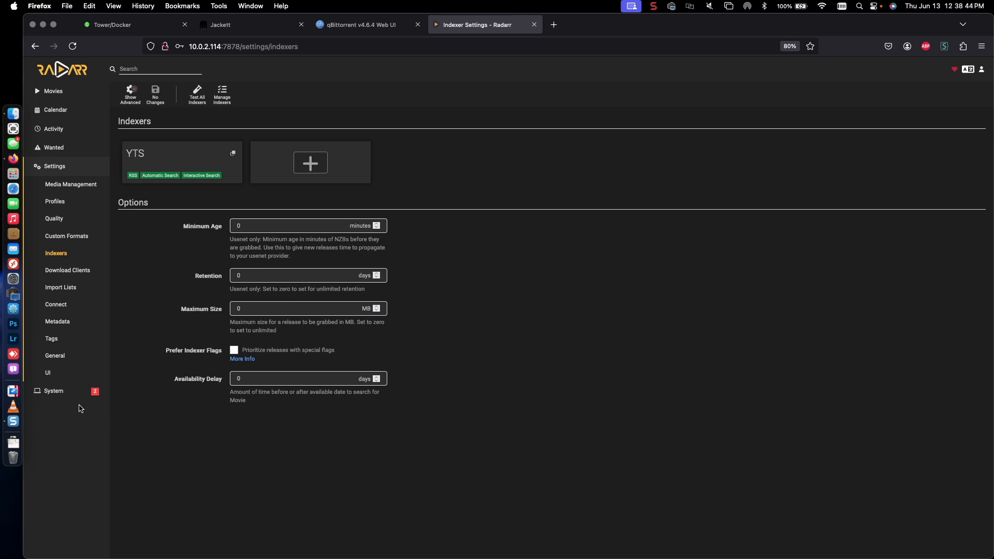
Step: Go from System Status to the empty Movies library and start adding a new movie
{"action": "left_click", "coordinate": [54, 392]}
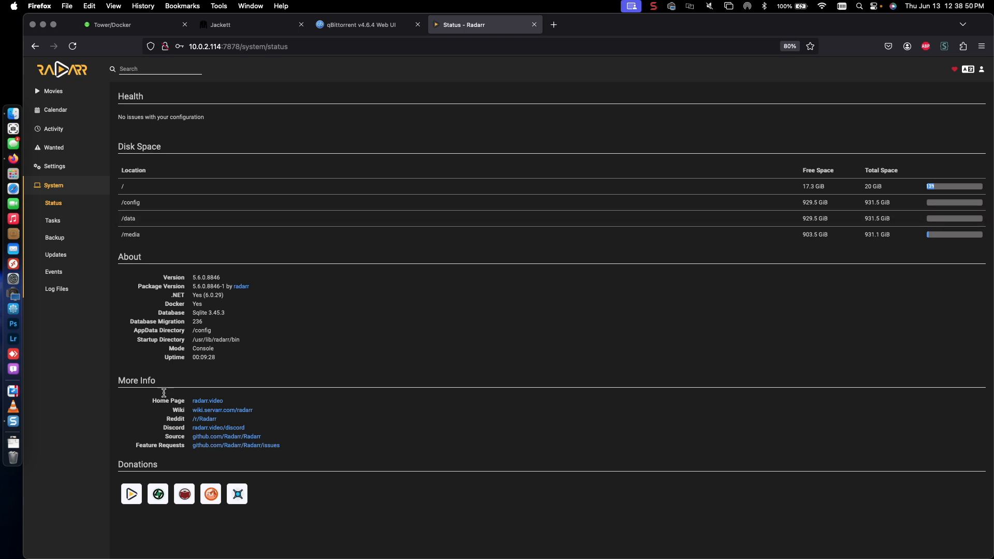
{"action": "left_click", "coordinate": [56, 91]}
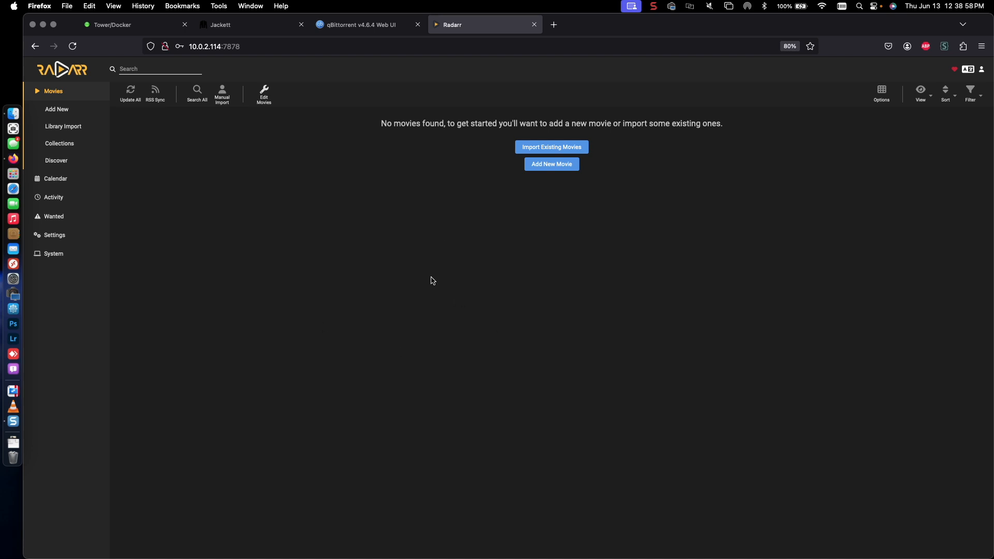
{"action": "left_click", "coordinate": [552, 165]}
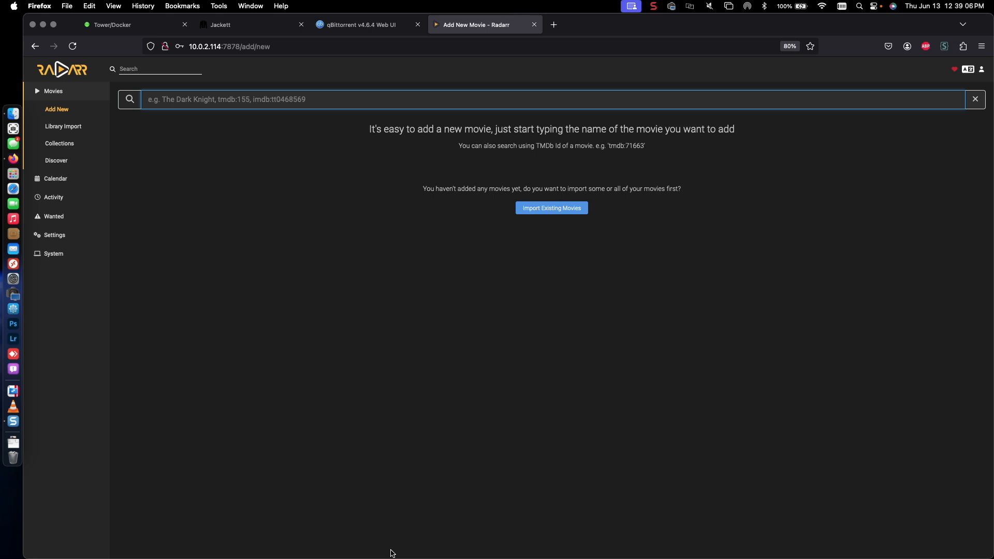
Step: Search 'the dark knight', try adding The Dark Knight (2008), then go to Media Management
{"action": "type", "text": "the dark knight"}
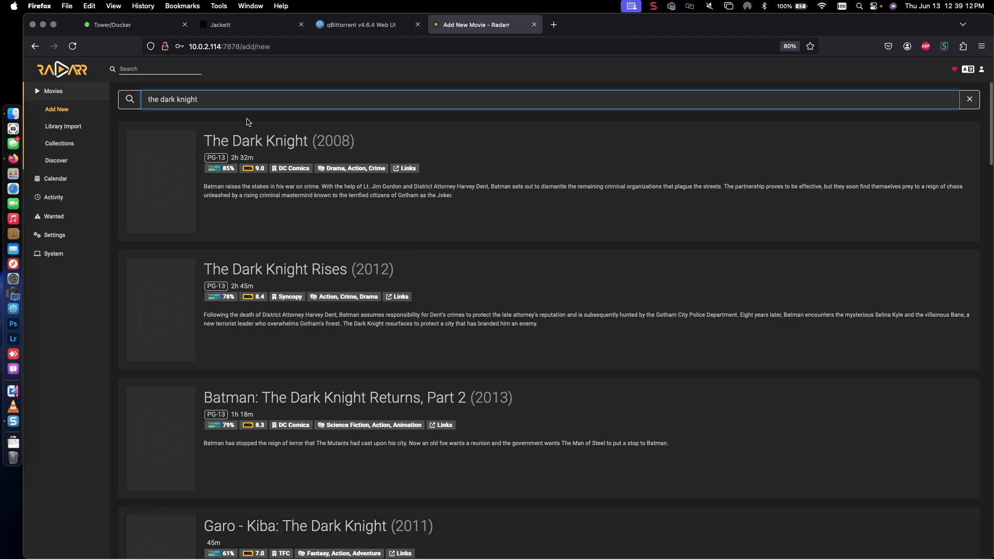
{"action": "left_click", "coordinate": [241, 197]}
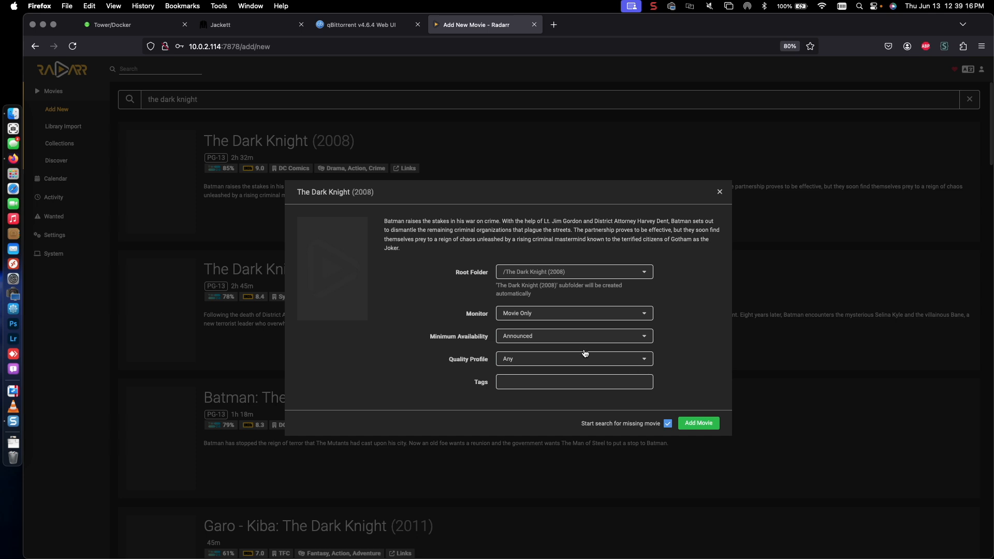
{"action": "left_click", "coordinate": [705, 430]}
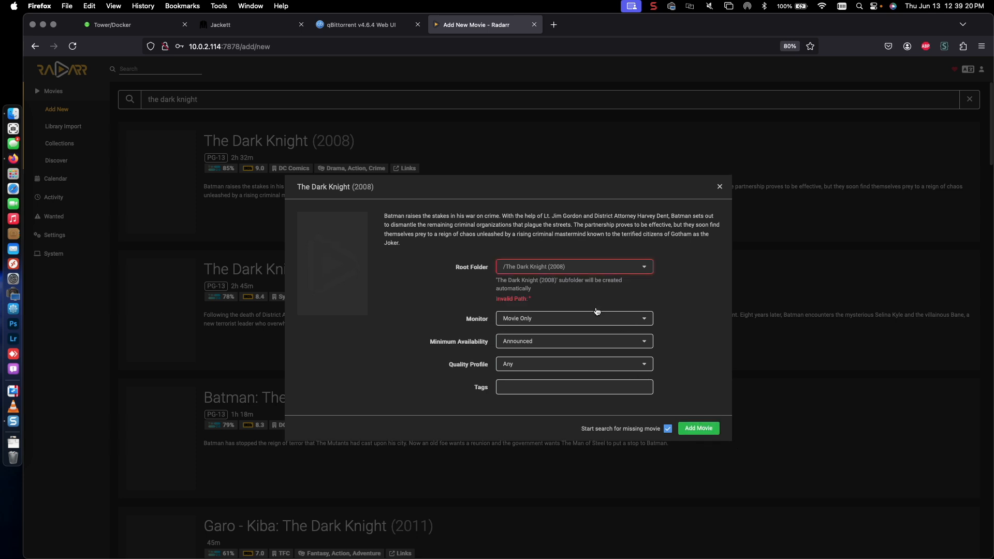
{"action": "left_click", "coordinate": [720, 188]}
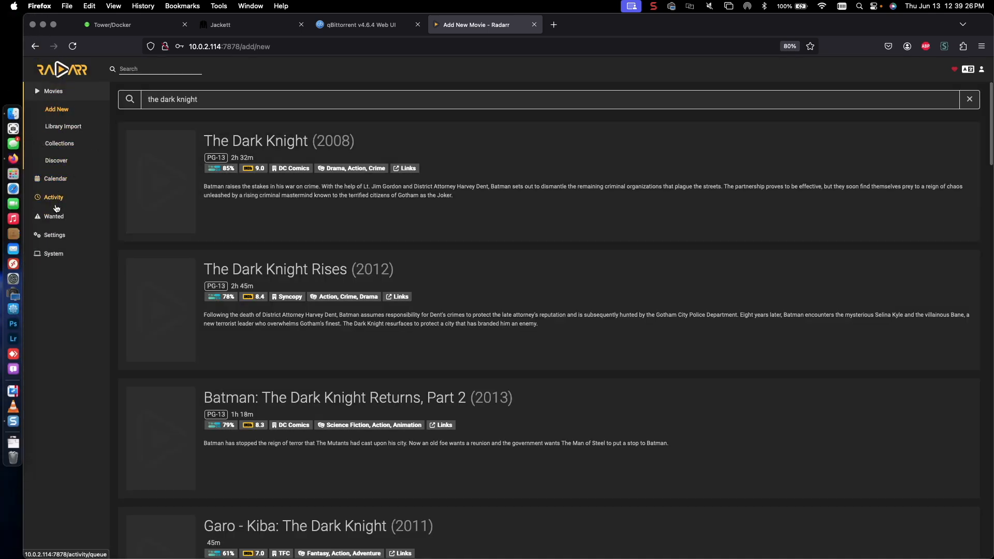
{"action": "left_click", "coordinate": [63, 130]}
{"action": "left_click", "coordinate": [54, 235]}
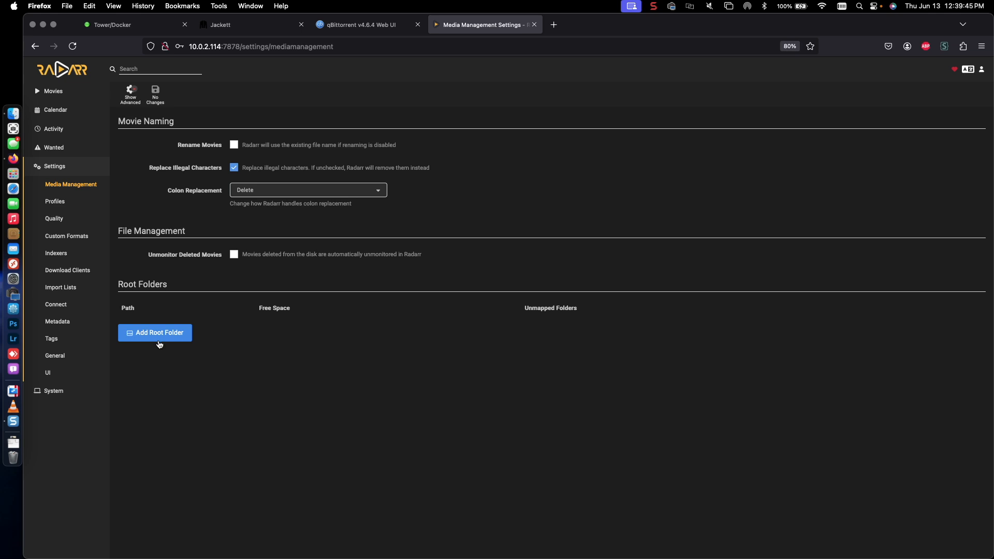
Step: Browse the root folder picker into /media/, then view binhex-radarr's volume mappings in Unraid
{"action": "left_click", "coordinate": [160, 341]}
{"action": "scroll", "coordinate": [479, 303], "scroll_direction": "down", "scroll_amount": 5}
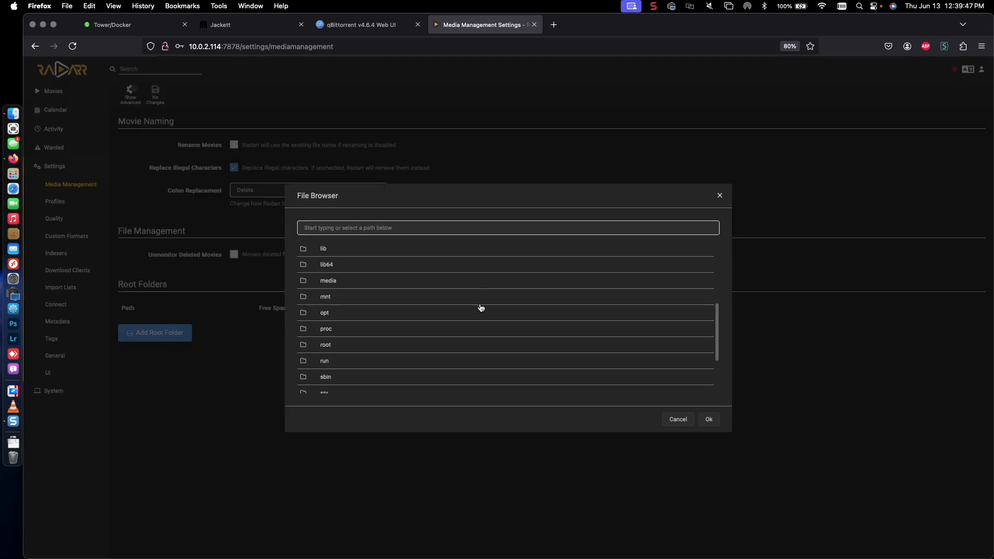
{"action": "left_click", "coordinate": [334, 284]}
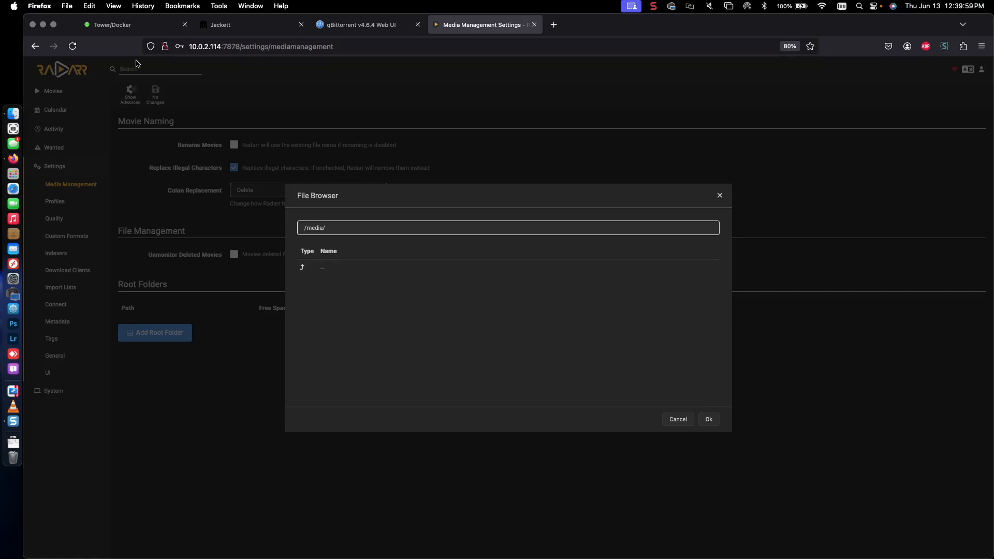
{"action": "left_click", "coordinate": [119, 24]}
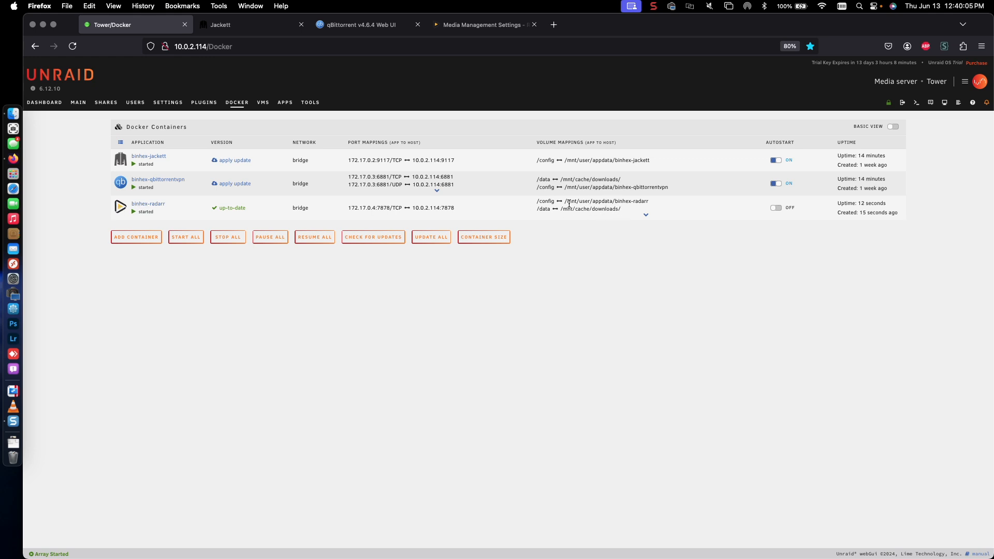
{"action": "left_click", "coordinate": [646, 214]}
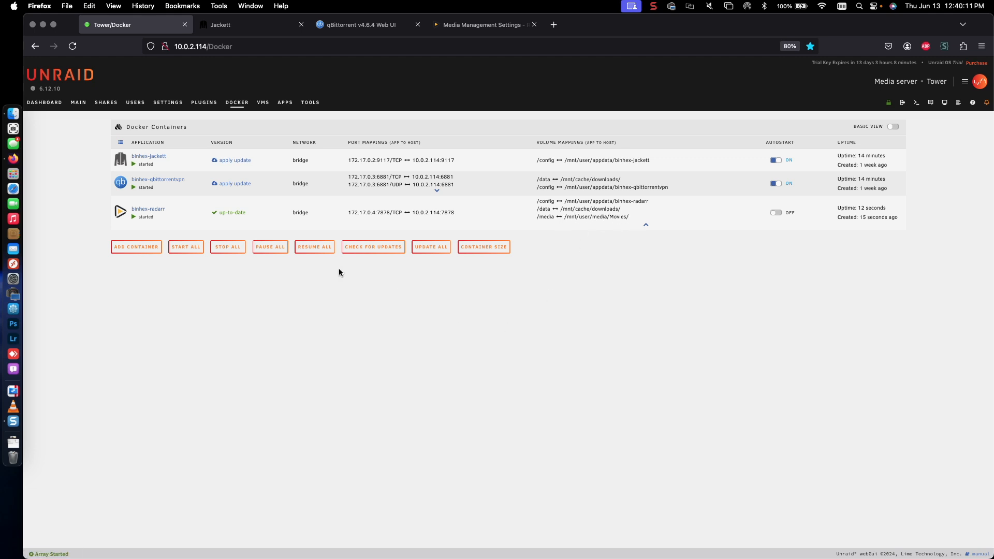
Step: Return from the Unraid volume mappings to Radarr's File Browser at /media/
{"action": "left_click", "coordinate": [482, 24]}
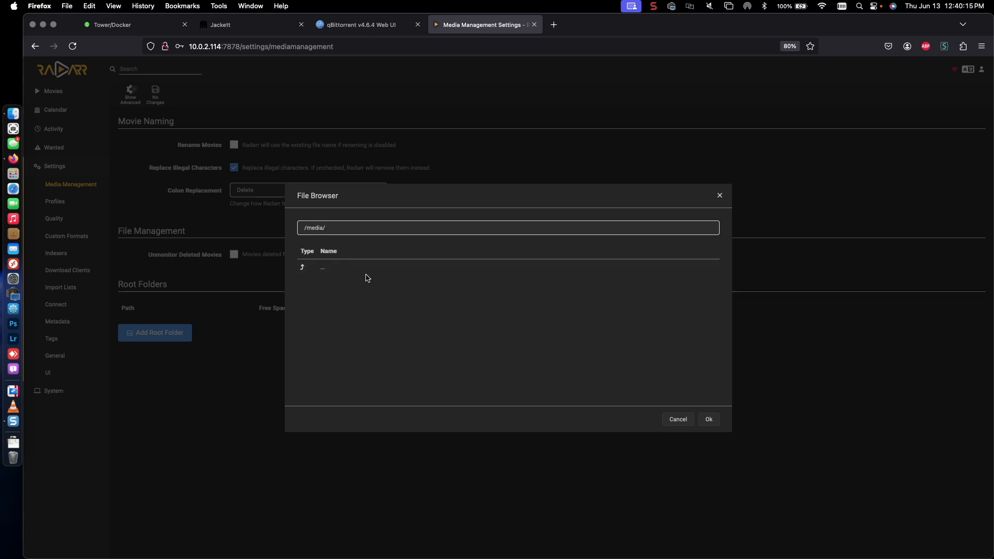
Step: Confirm /media as Radarr's root folder and enable Rename Movies
{"action": "left_click", "coordinate": [142, 25]}
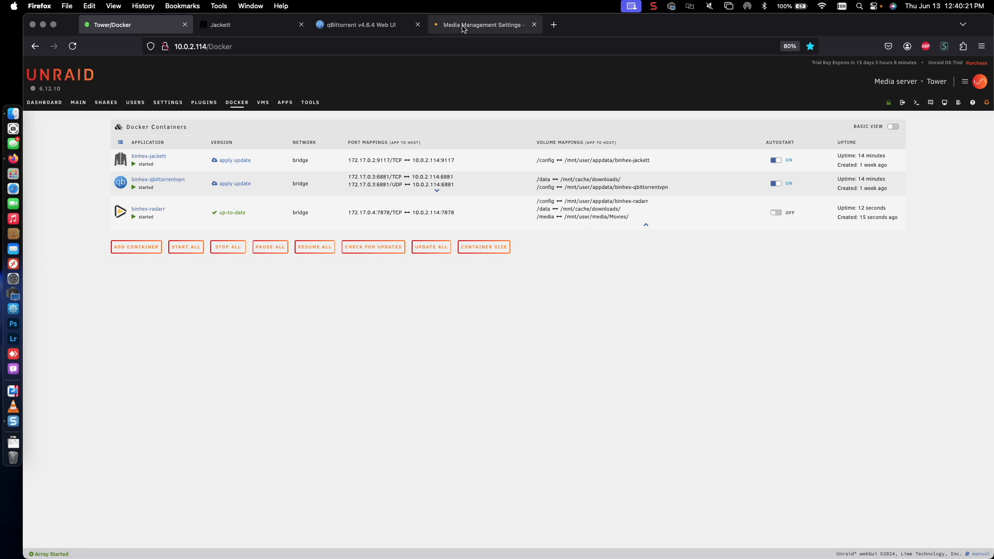
{"action": "left_click", "coordinate": [484, 24]}
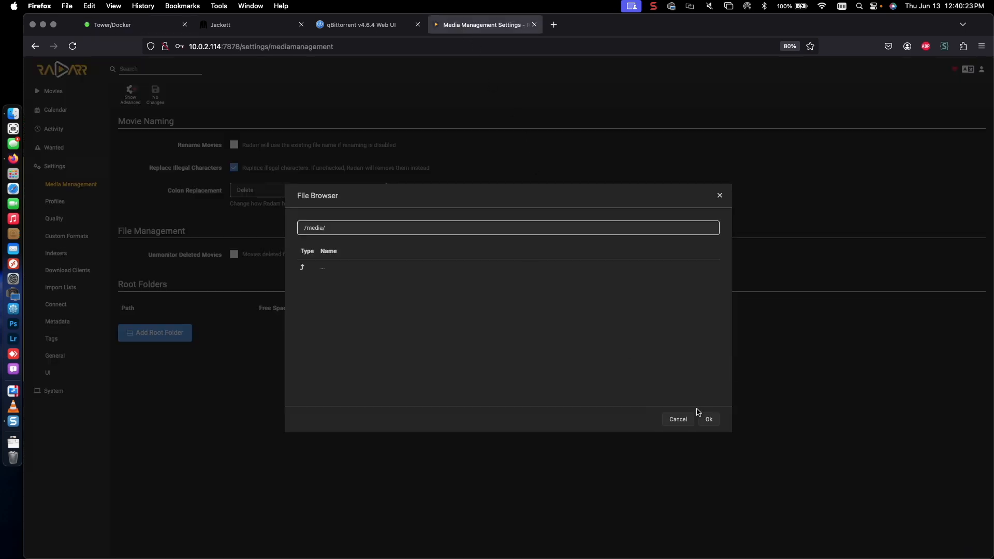
{"action": "left_click", "coordinate": [713, 423]}
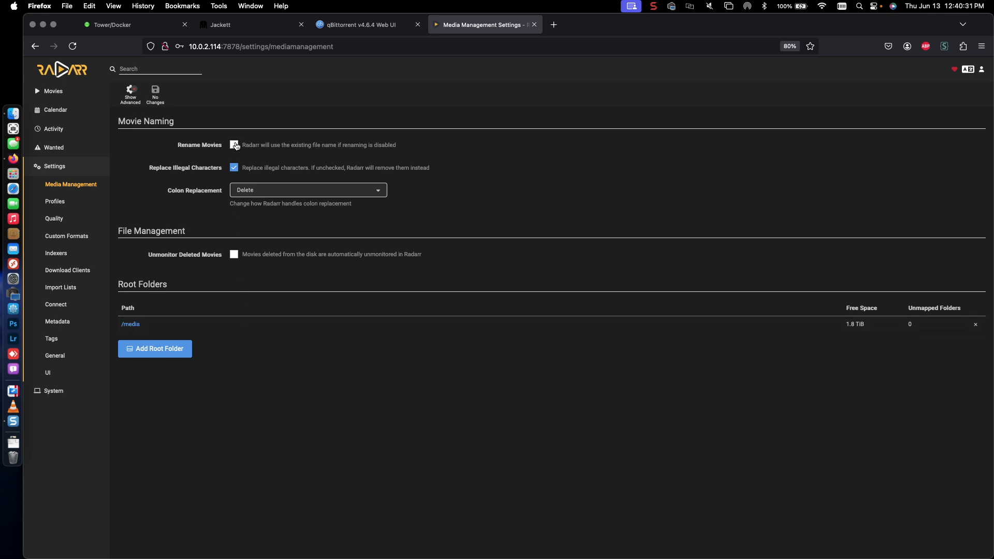
{"action": "left_click", "coordinate": [235, 145]}
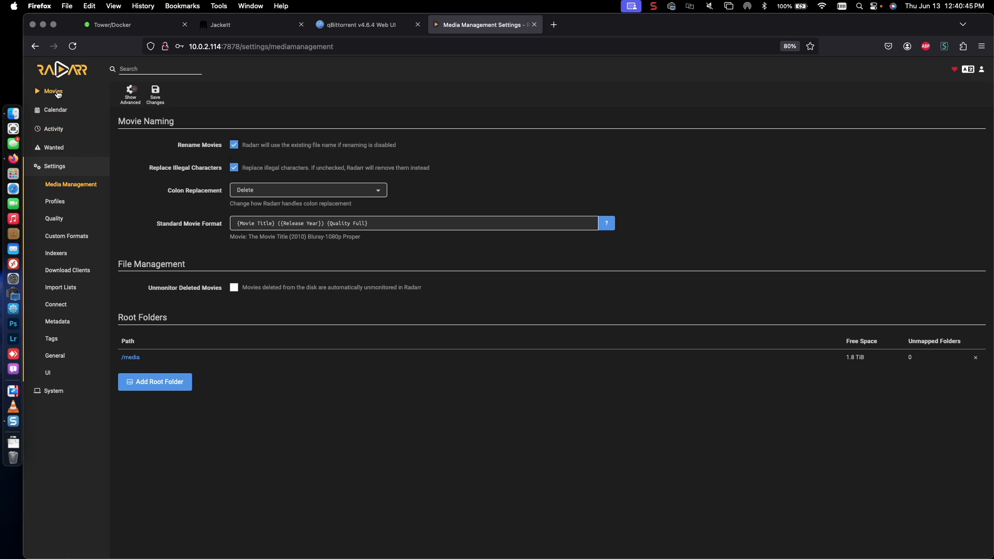
Step: Save the media management changes, then view the still-empty Movies library
{"action": "left_click", "coordinate": [55, 92]}
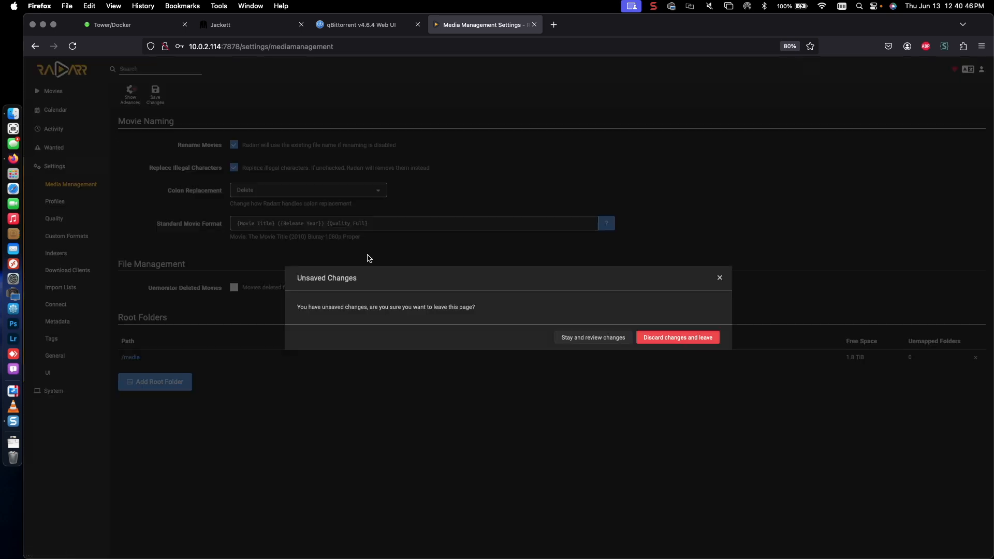
{"action": "left_click", "coordinate": [614, 341]}
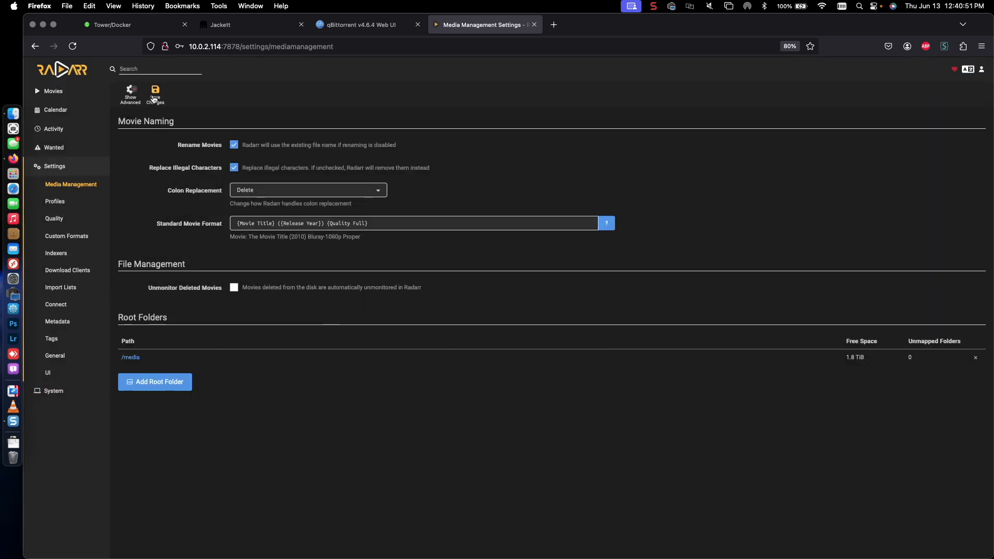
{"action": "left_click", "coordinate": [154, 98]}
{"action": "left_click", "coordinate": [58, 93]}
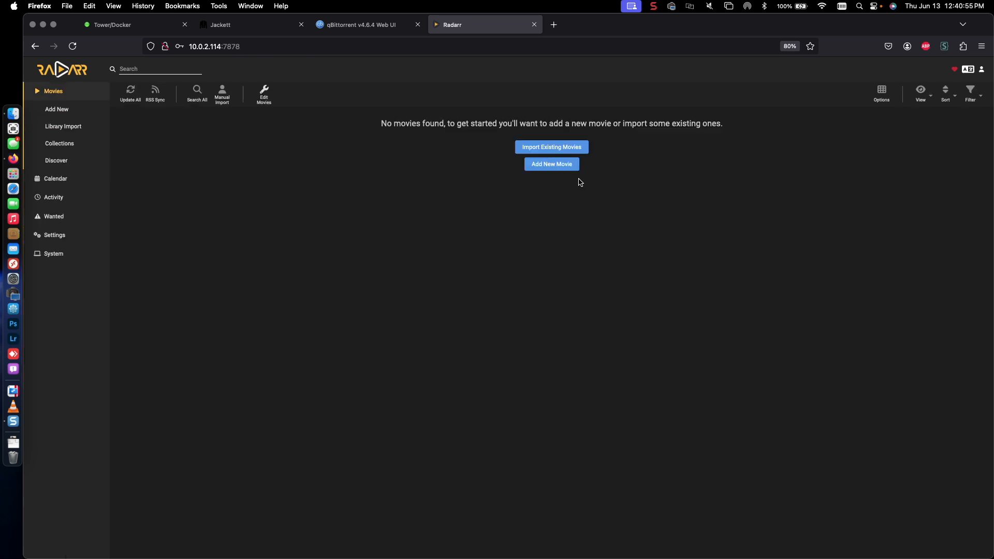
Step: Add The Dark Knight (2008) with minimum availability Released and start its search
{"action": "left_click", "coordinate": [563, 166]}
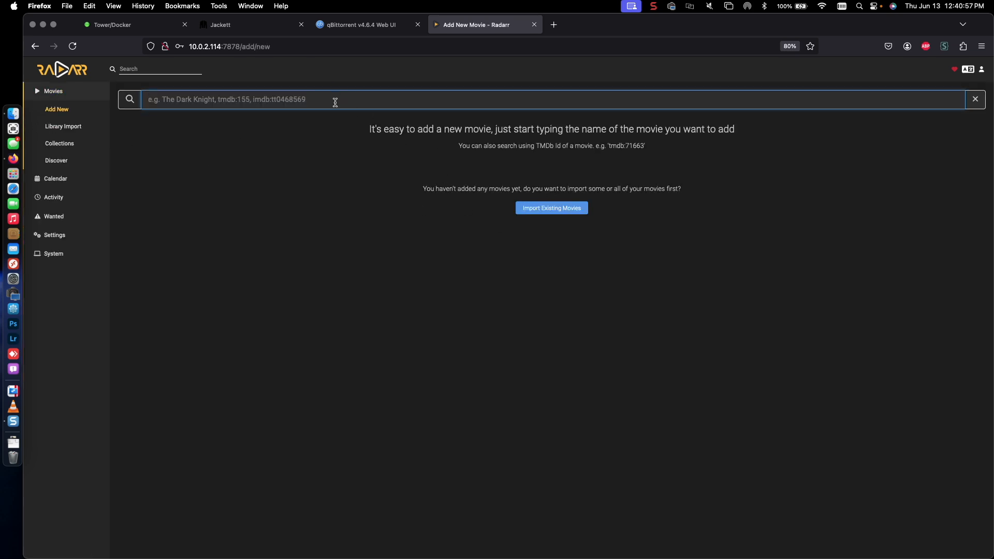
{"action": "type", "text": "the d"}
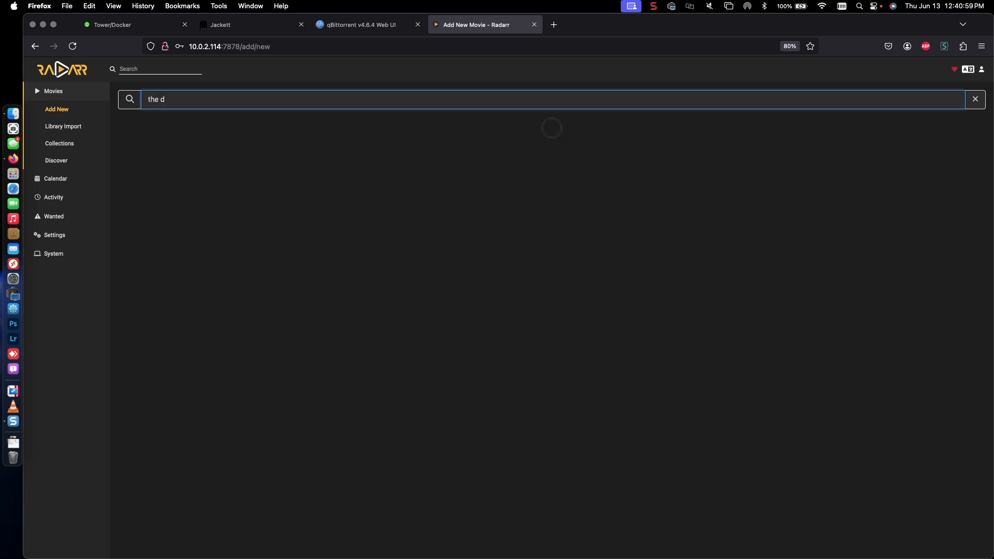
{"action": "type", "text": "ark knight"}
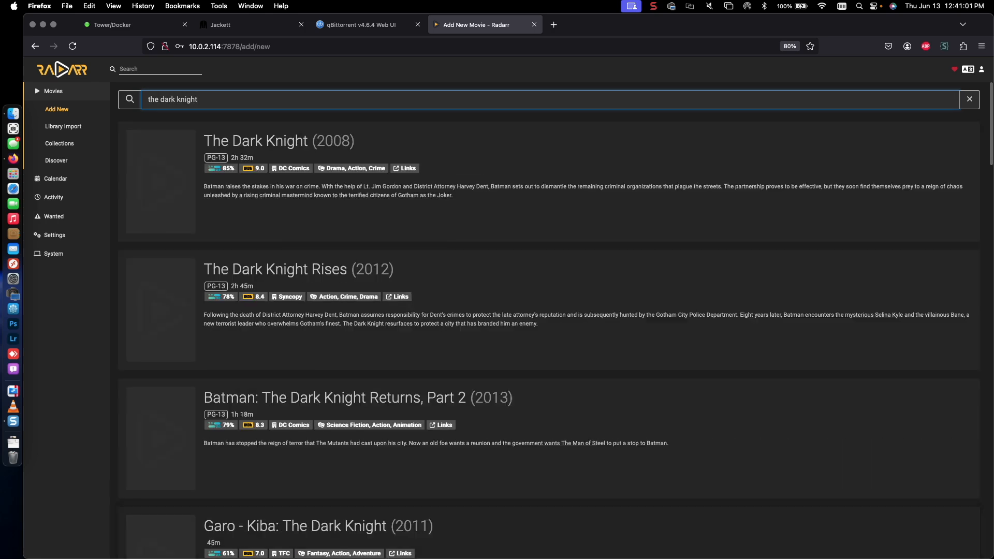
{"action": "left_click", "coordinate": [504, 207]}
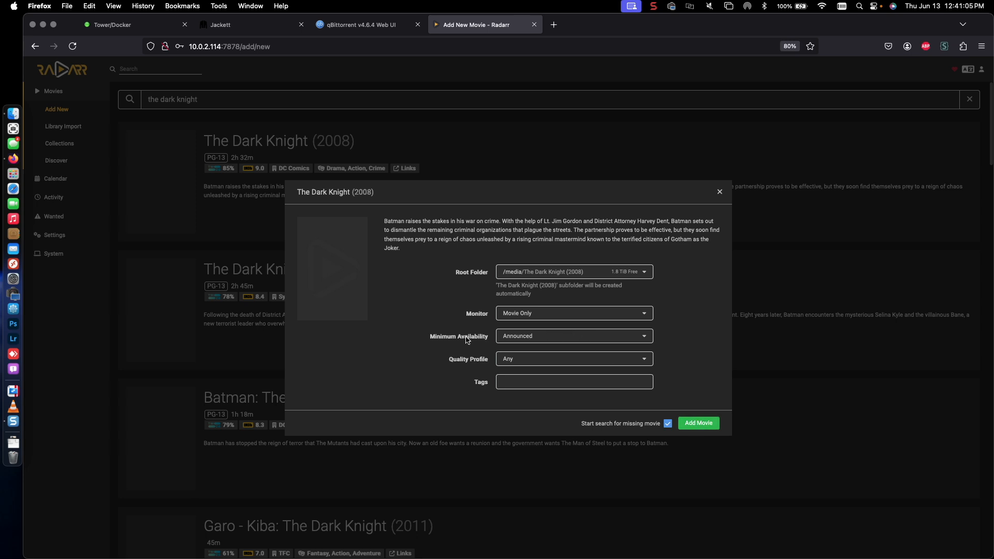
{"action": "left_click", "coordinate": [510, 340]}
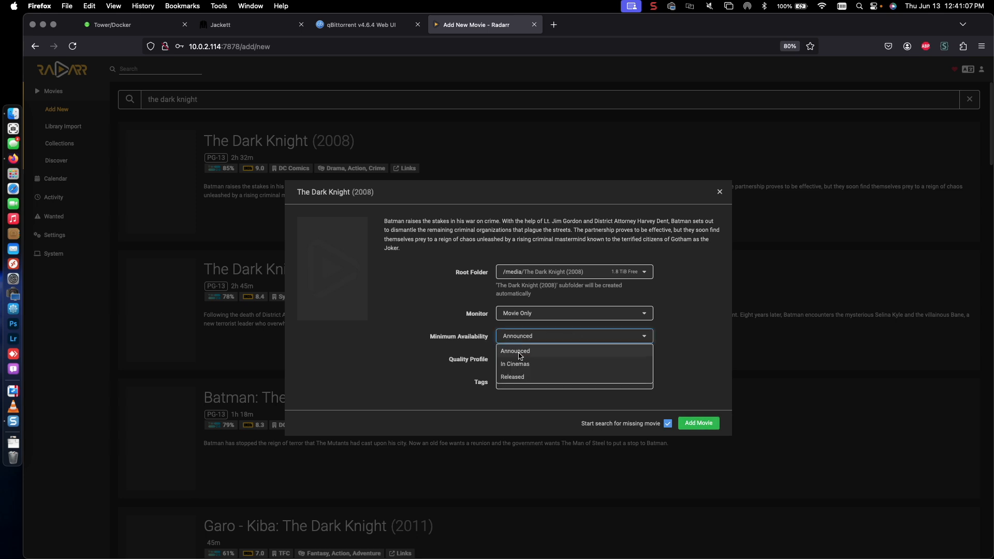
{"action": "left_click", "coordinate": [518, 378]}
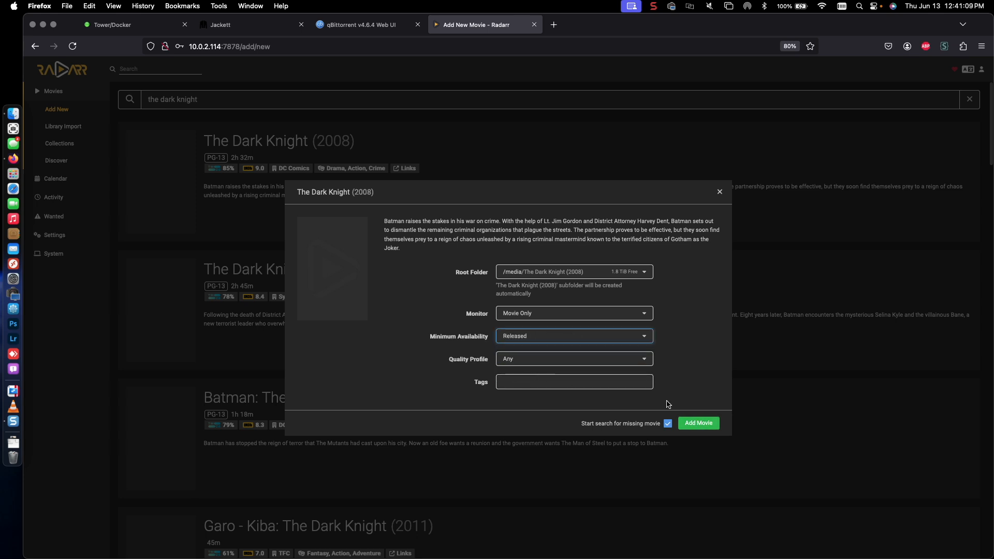
{"action": "left_click", "coordinate": [698, 423]}
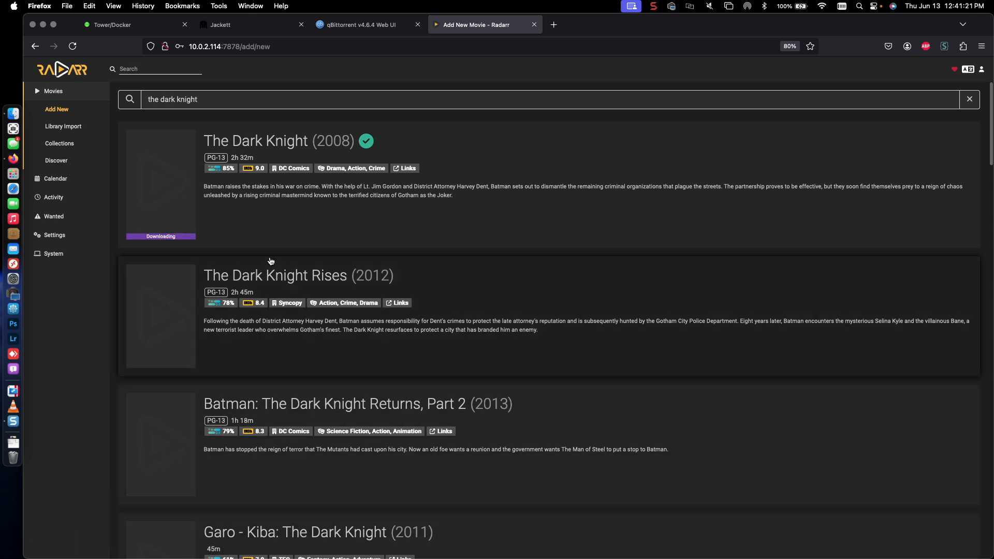
Step: Check the Dark Knight torrent in qBittorrent and its partial folder under downloads/incomplete
{"action": "left_click", "coordinate": [349, 32]}
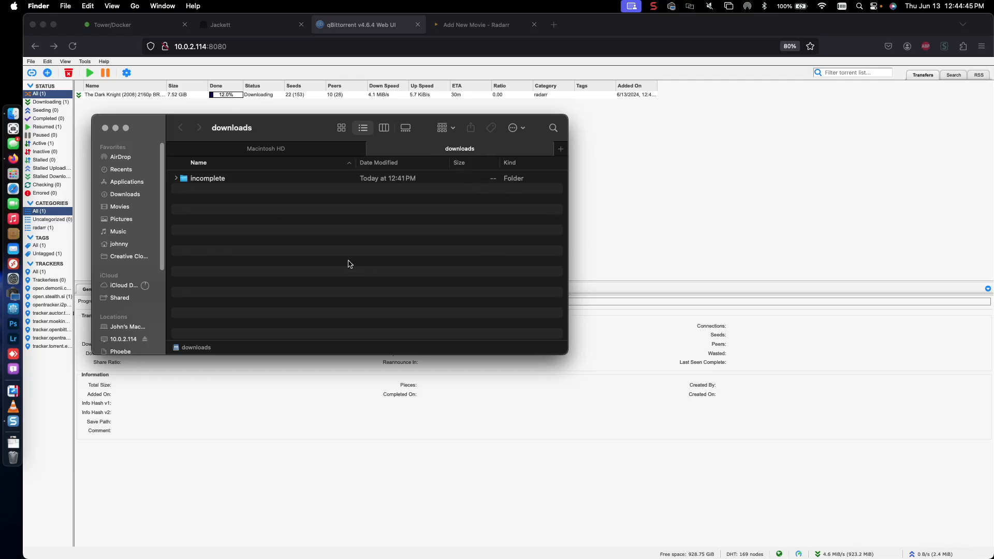
{"action": "left_click", "coordinate": [176, 178]}
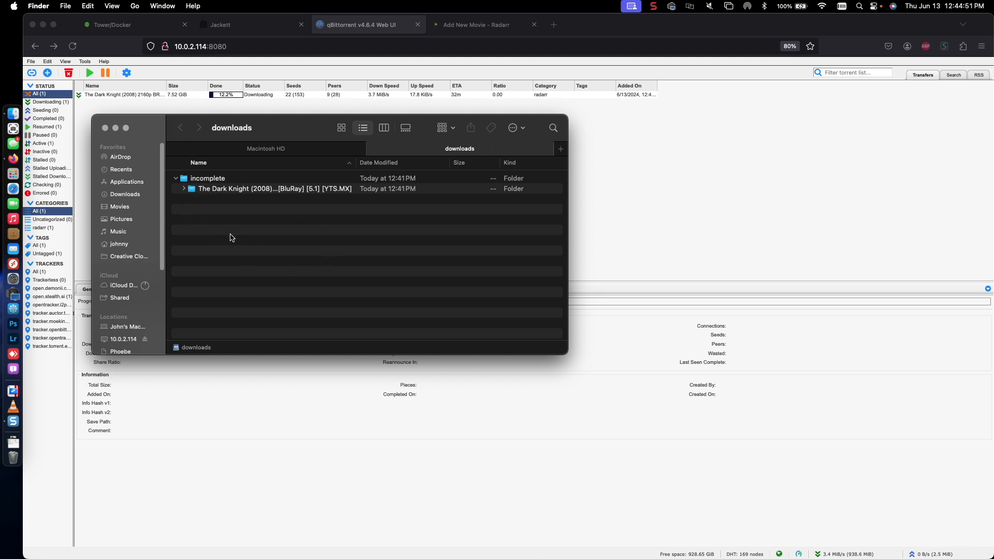
Step: Collapse the incomplete folder in Finder and go back to qBittorrent in Firefox
{"action": "left_click", "coordinate": [177, 179]}
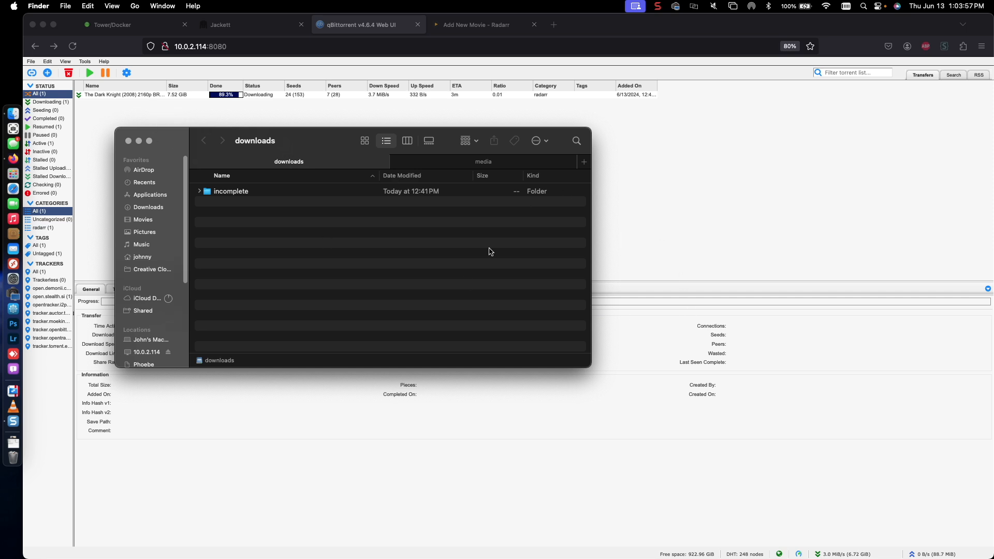
{"action": "left_click", "coordinate": [166, 116]}
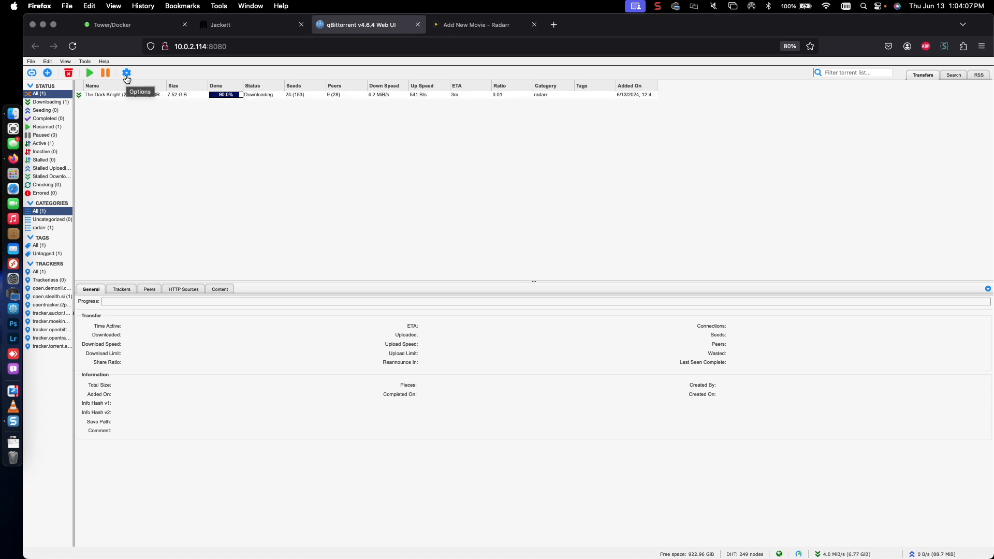
Step: In BitTorrent options, limit total seeding time to 1 minute instead of 1440, and save
{"action": "left_click", "coordinate": [127, 74]}
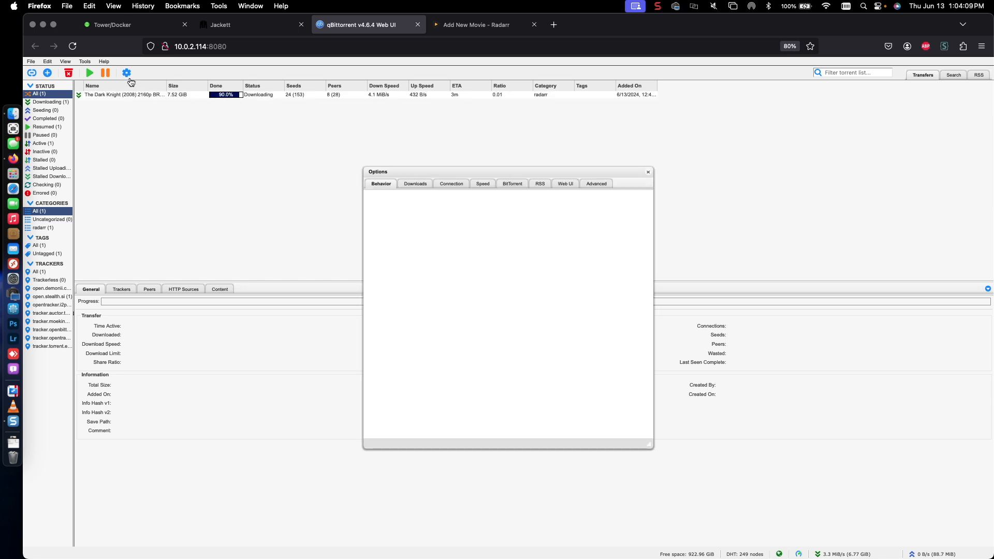
{"action": "left_click", "coordinate": [512, 184]}
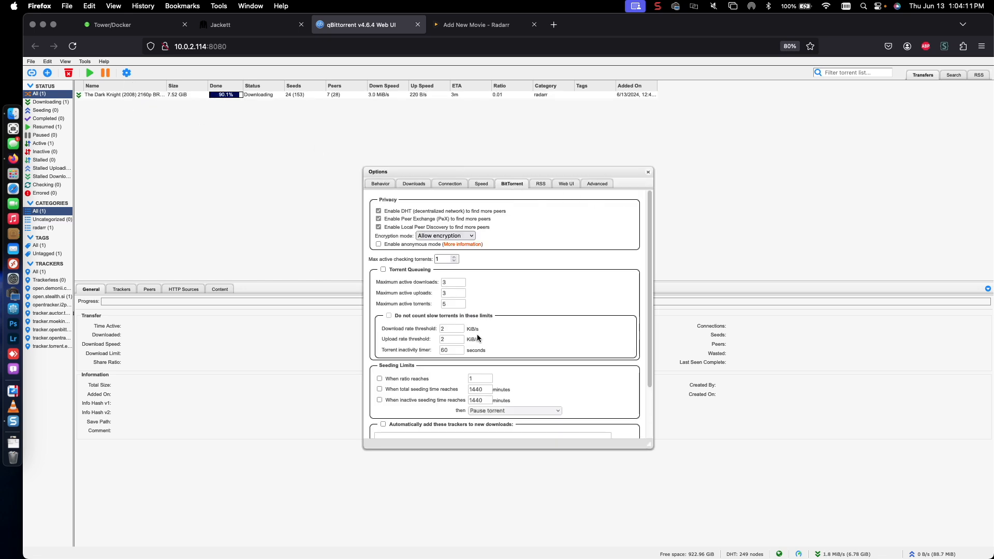
{"action": "scroll", "coordinate": [478, 334], "scroll_direction": "down", "scroll_amount": 3}
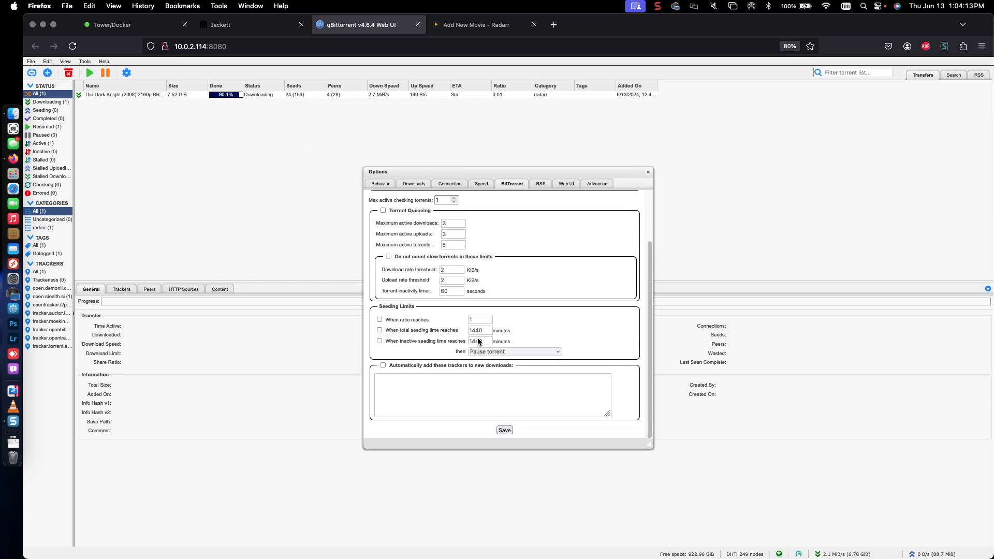
{"action": "left_click", "coordinate": [382, 330]}
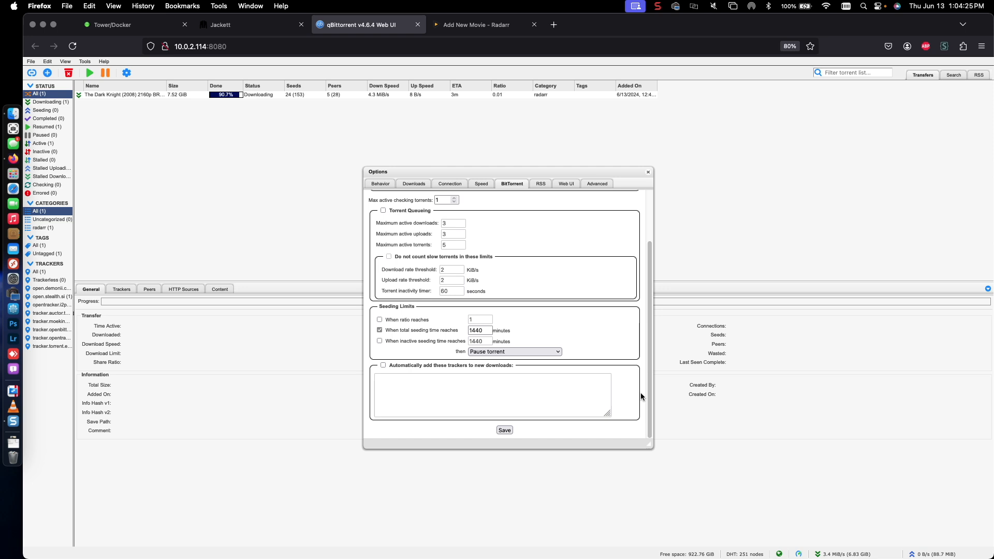
{"action": "double_click", "coordinate": [481, 329]}
{"action": "type", "text": "1"}
{"action": "left_click", "coordinate": [507, 432]}
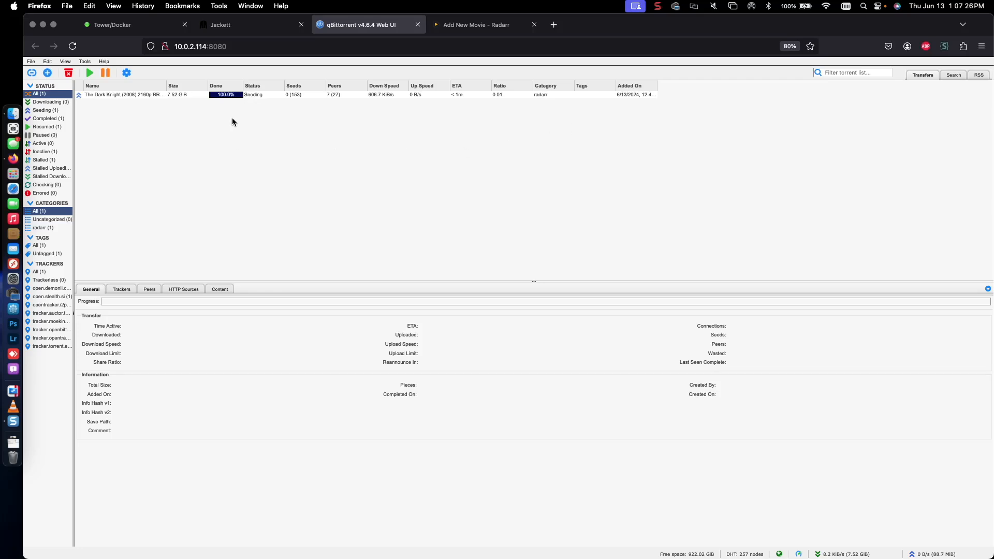
Step: Select the completed Dark Knight torrent, then switch back to Radarr's Add New Movie tab
{"action": "left_click", "coordinate": [251, 96]}
{"action": "left_click", "coordinate": [454, 31]}
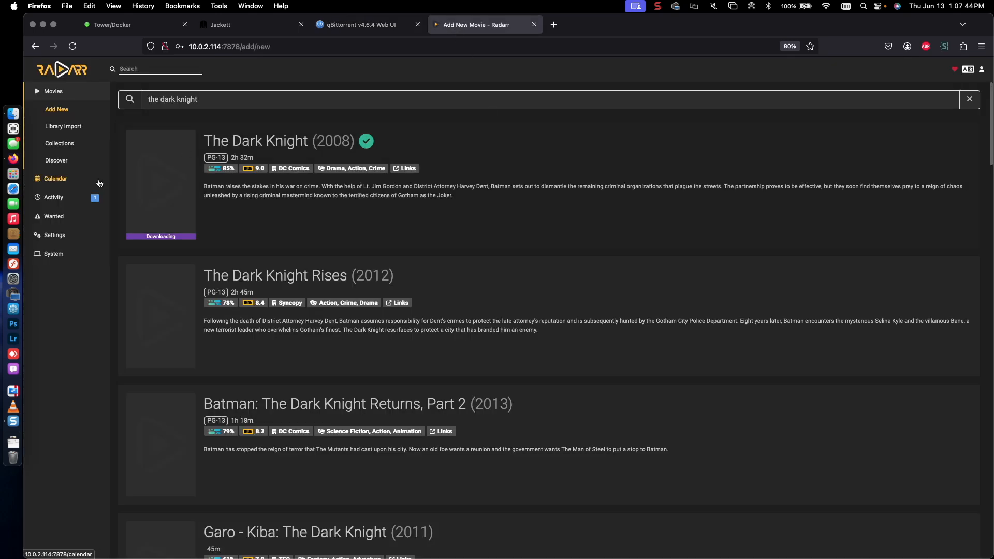
Step: Refresh Radarr's activity queue to show The Dark Knight as Downloaded – Waiting to Import
{"action": "left_click", "coordinate": [57, 202]}
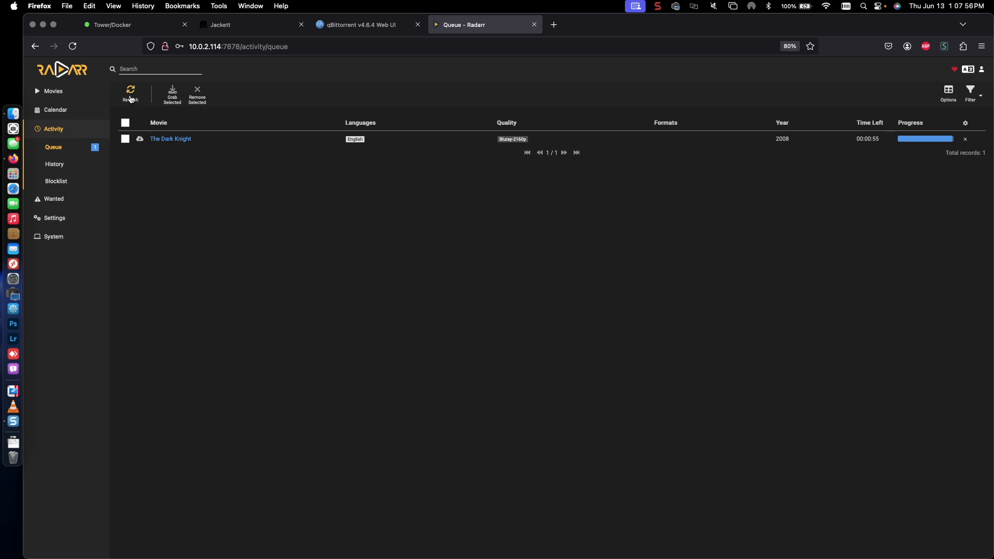
{"action": "left_click", "coordinate": [129, 97]}
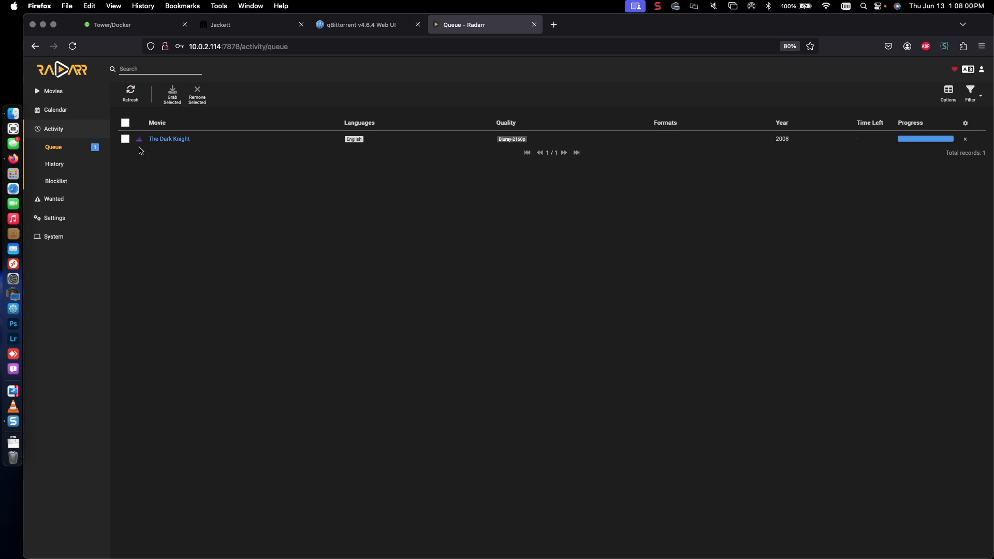
{"action": "mouse_move", "coordinate": [139, 143]}
{"action": "left_click", "coordinate": [22, 114]}
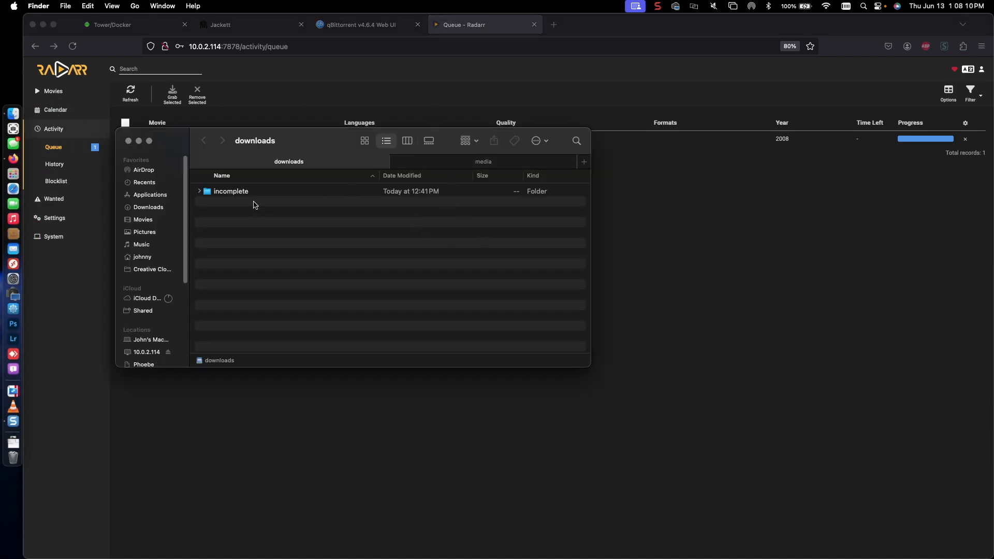
Step: Verify The Dark Knight (2008) Bluray-2160p.mkv sits in media/Movies, then return to Firefox
{"action": "left_click", "coordinate": [424, 165]}
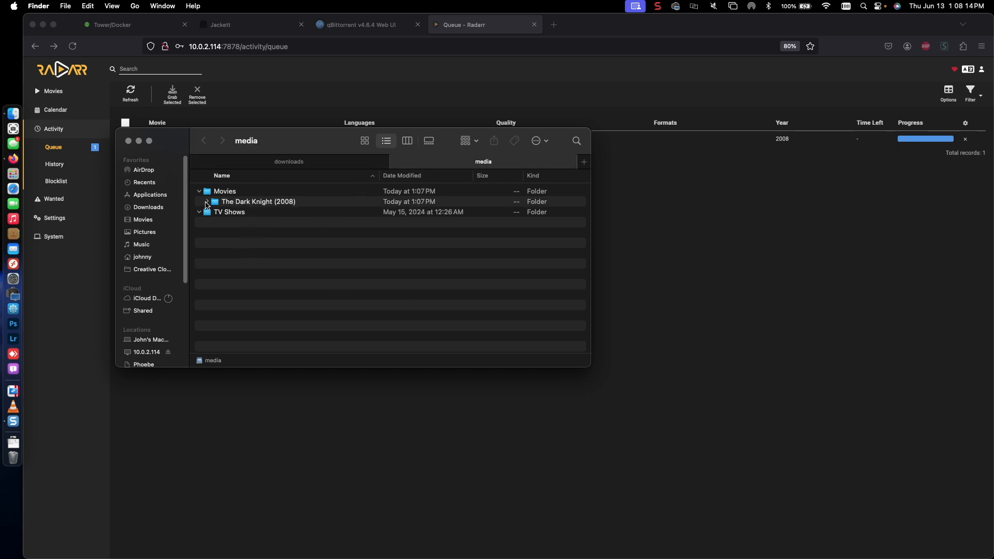
{"action": "left_click", "coordinate": [207, 201]}
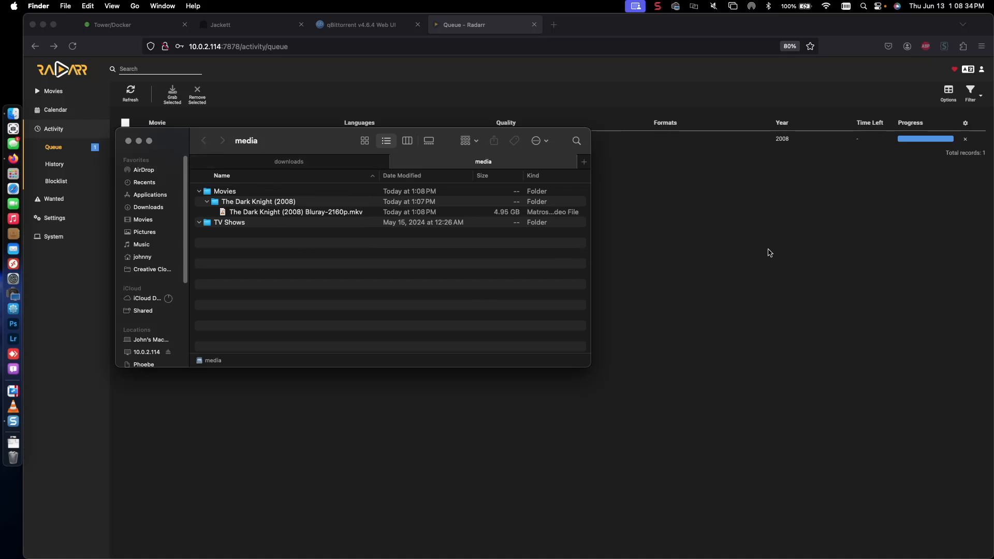
{"action": "left_click", "coordinate": [769, 253]}
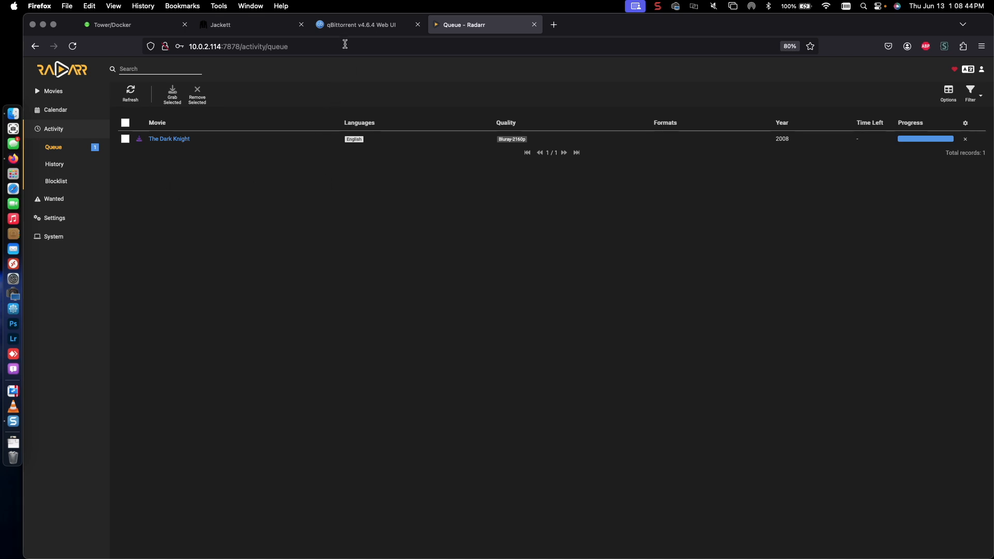
Step: Return to qBittorrent's Web UI and confirm The Dark Knight (2008) torrent is gone, with 0 torrents listed
{"action": "left_click", "coordinate": [357, 24]}
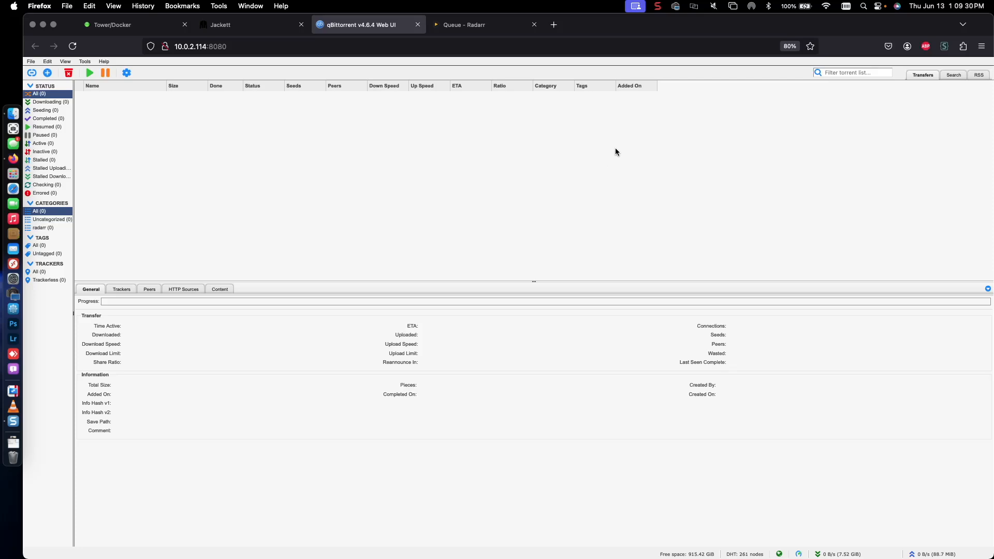
{"action": "left_click", "coordinate": [657, 6]}
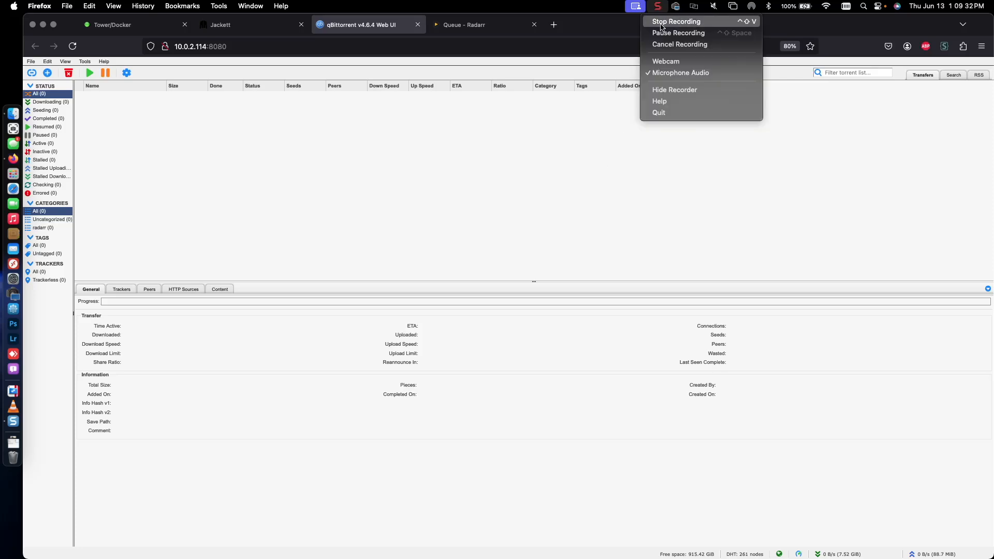
{"action": "left_click", "coordinate": [668, 16]}
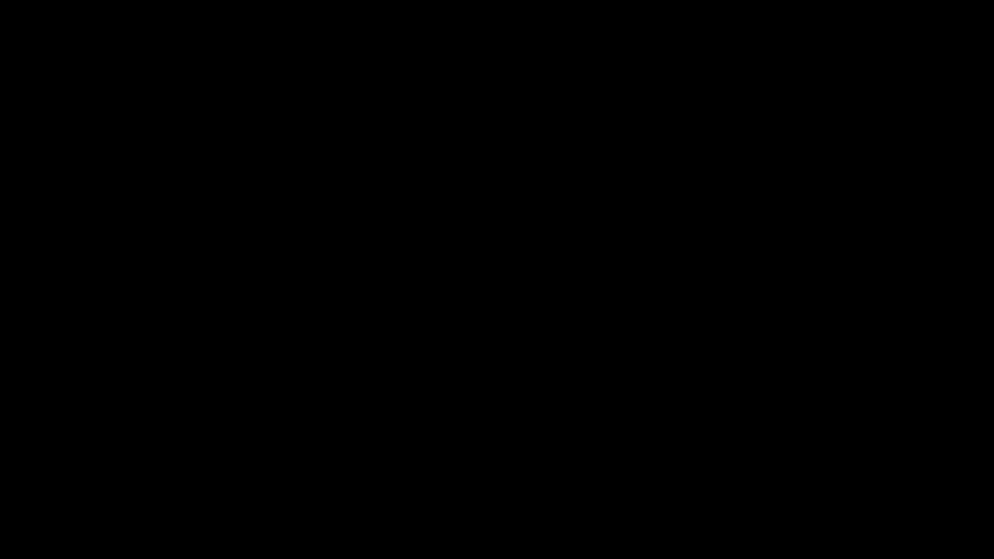